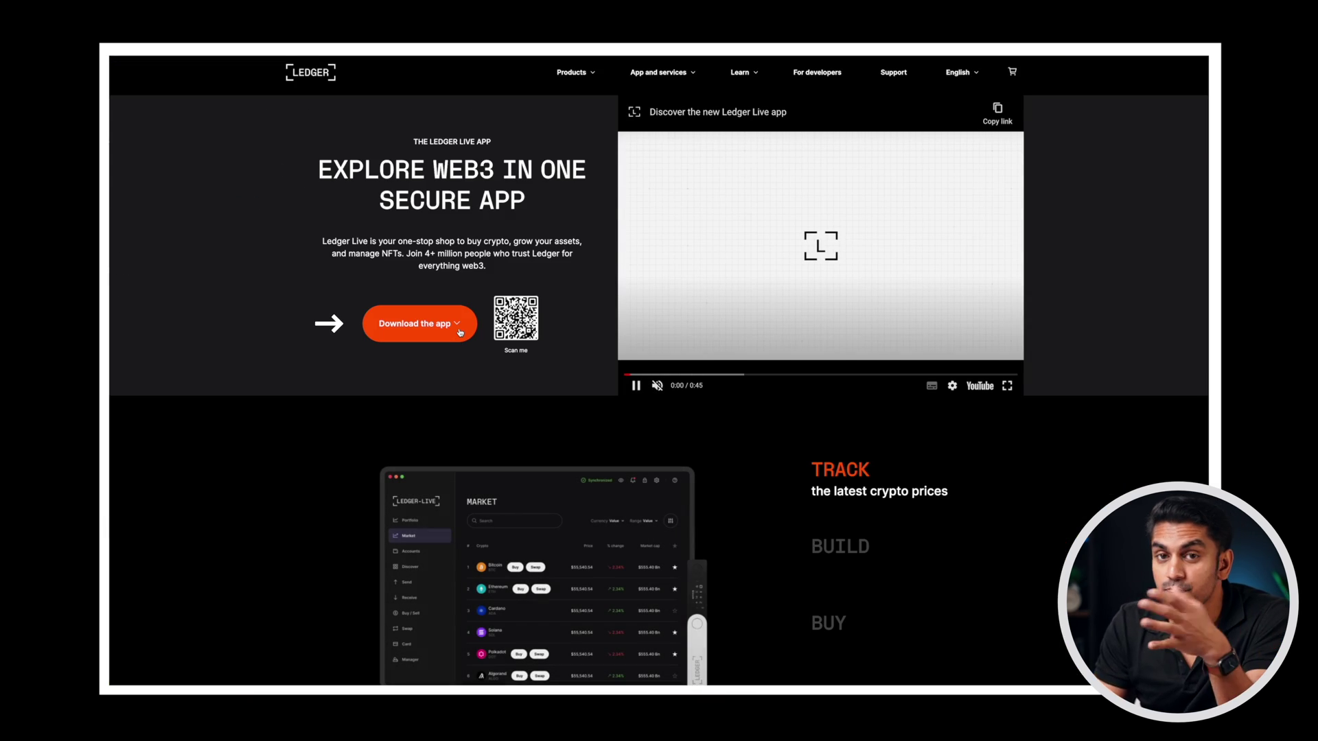
Open the manager for the connected Nano X and confirm the Bitcoin app is installed
{"action": "left_click", "coordinate": [458, 331]}
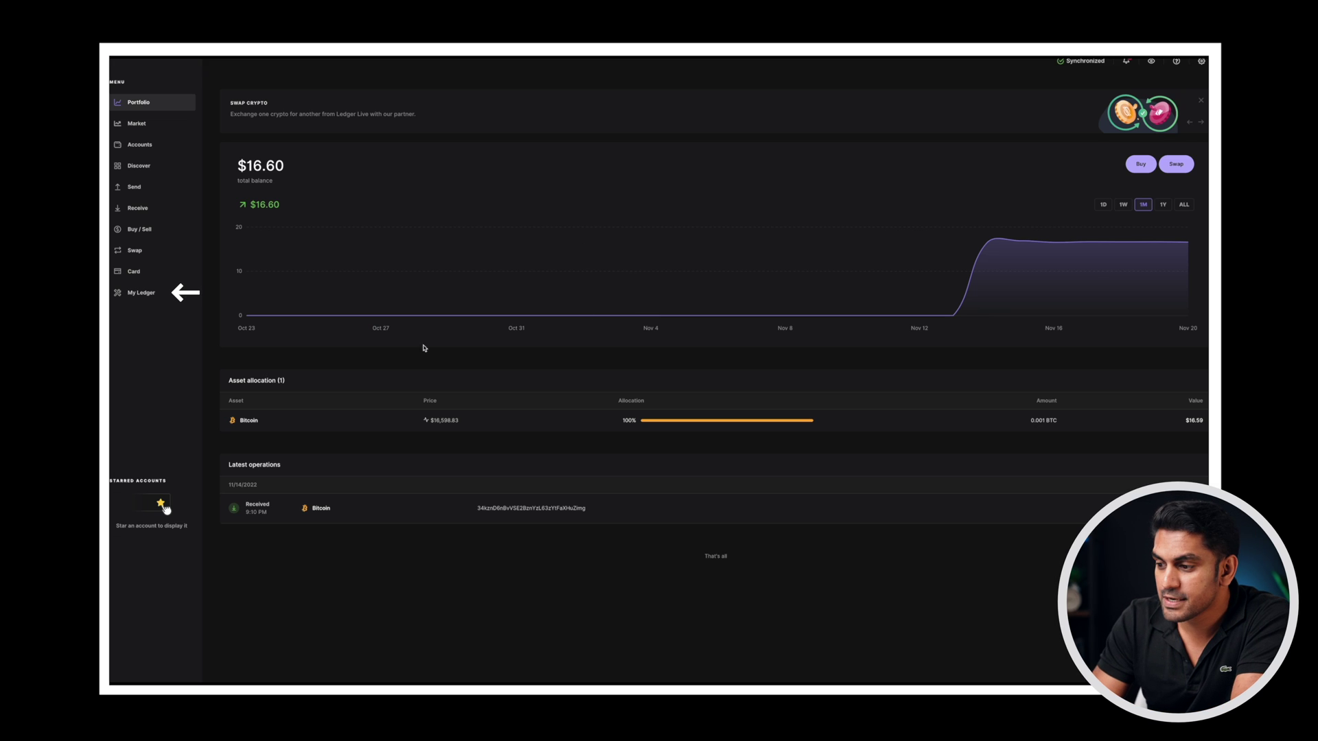
{"action": "left_click", "coordinate": [139, 299]}
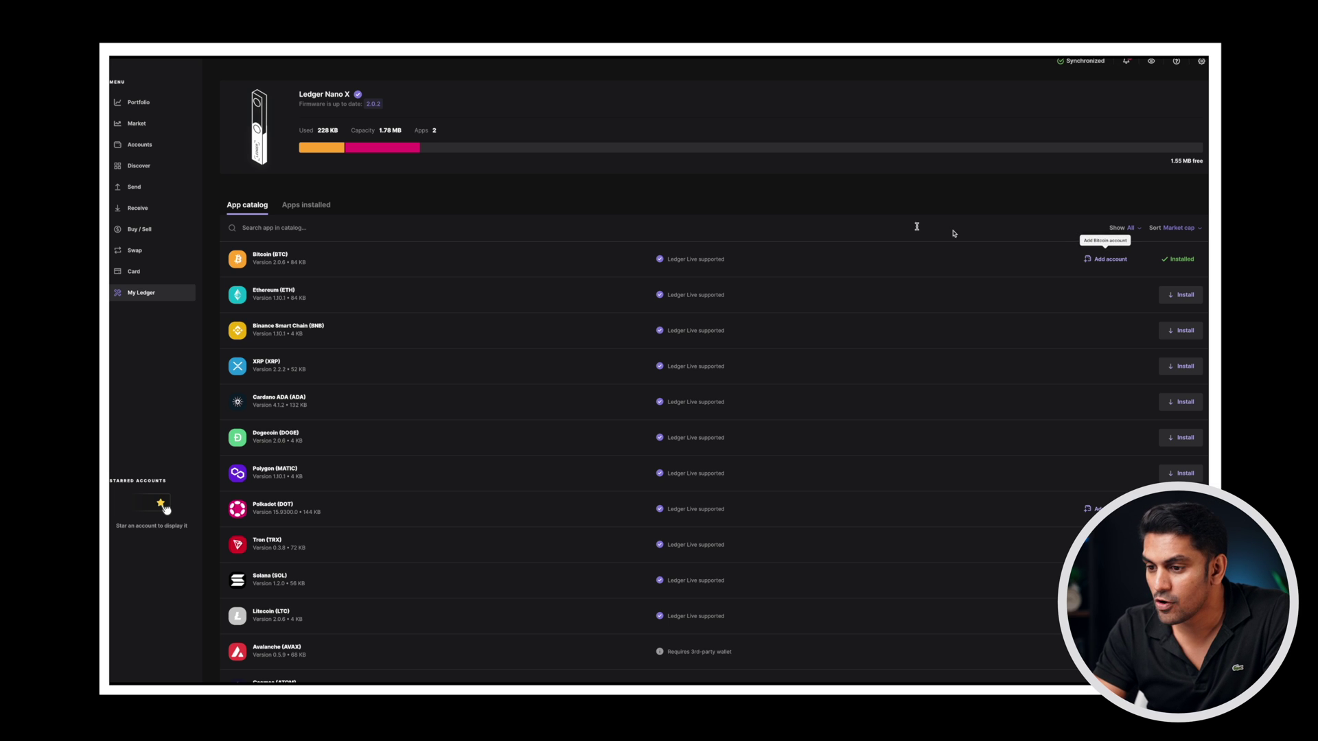
From the accounts list, add a new Bitcoin (BTC) account named Bitcoin 2
{"action": "left_click", "coordinate": [140, 144]}
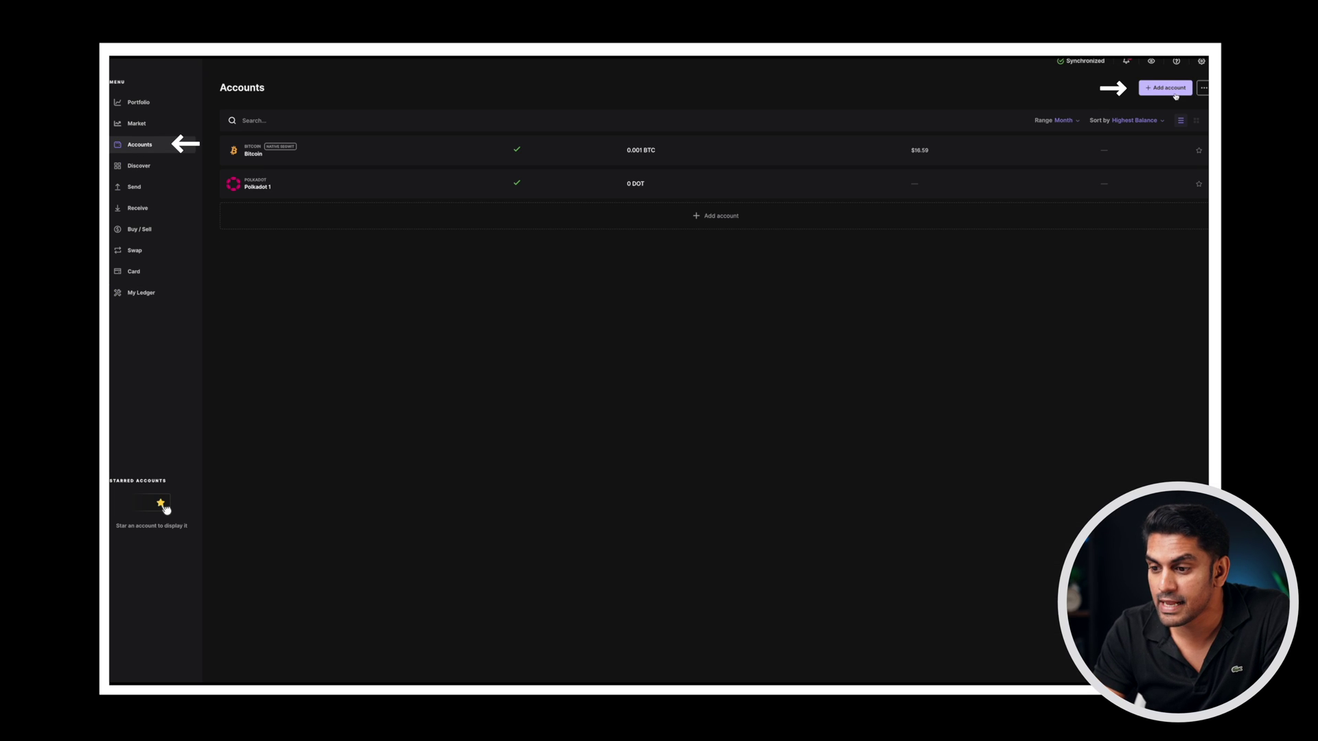
{"action": "left_click", "coordinate": [1165, 88]}
{"action": "left_click", "coordinate": [662, 405]}
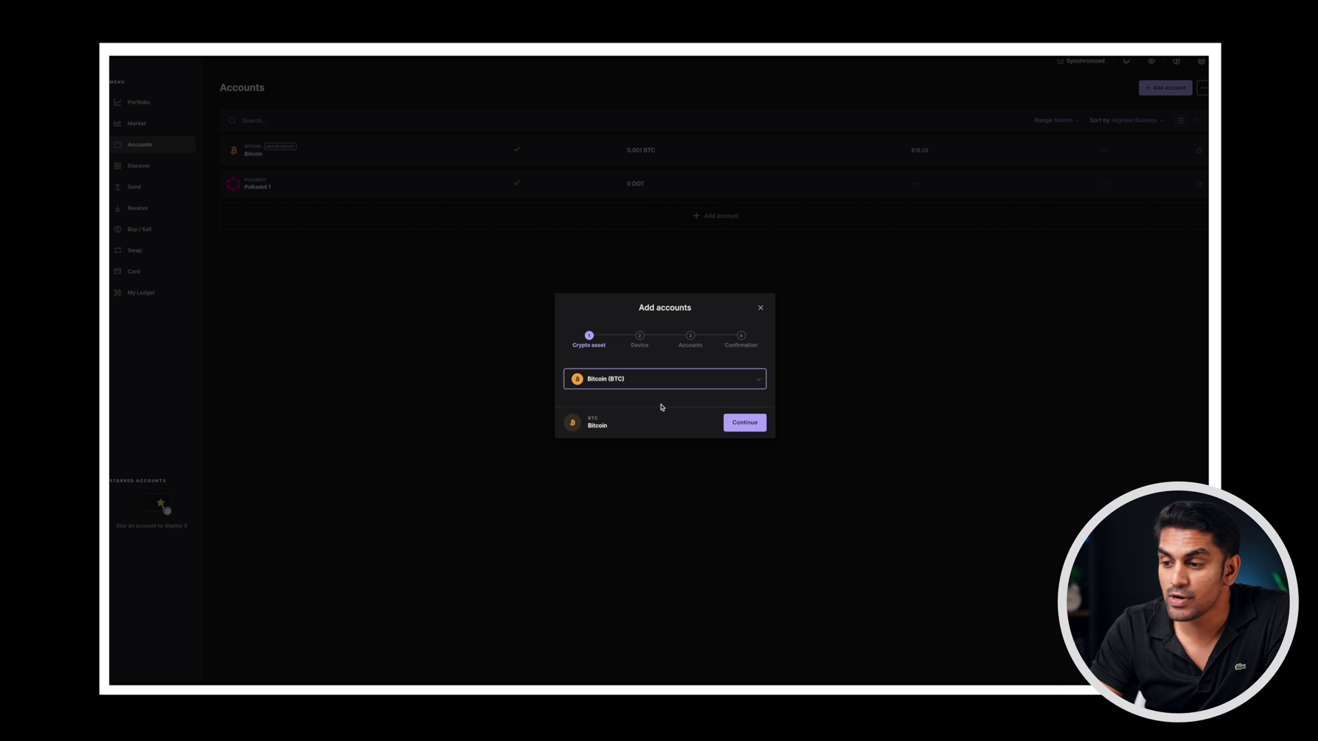
{"action": "left_click", "coordinate": [726, 421]}
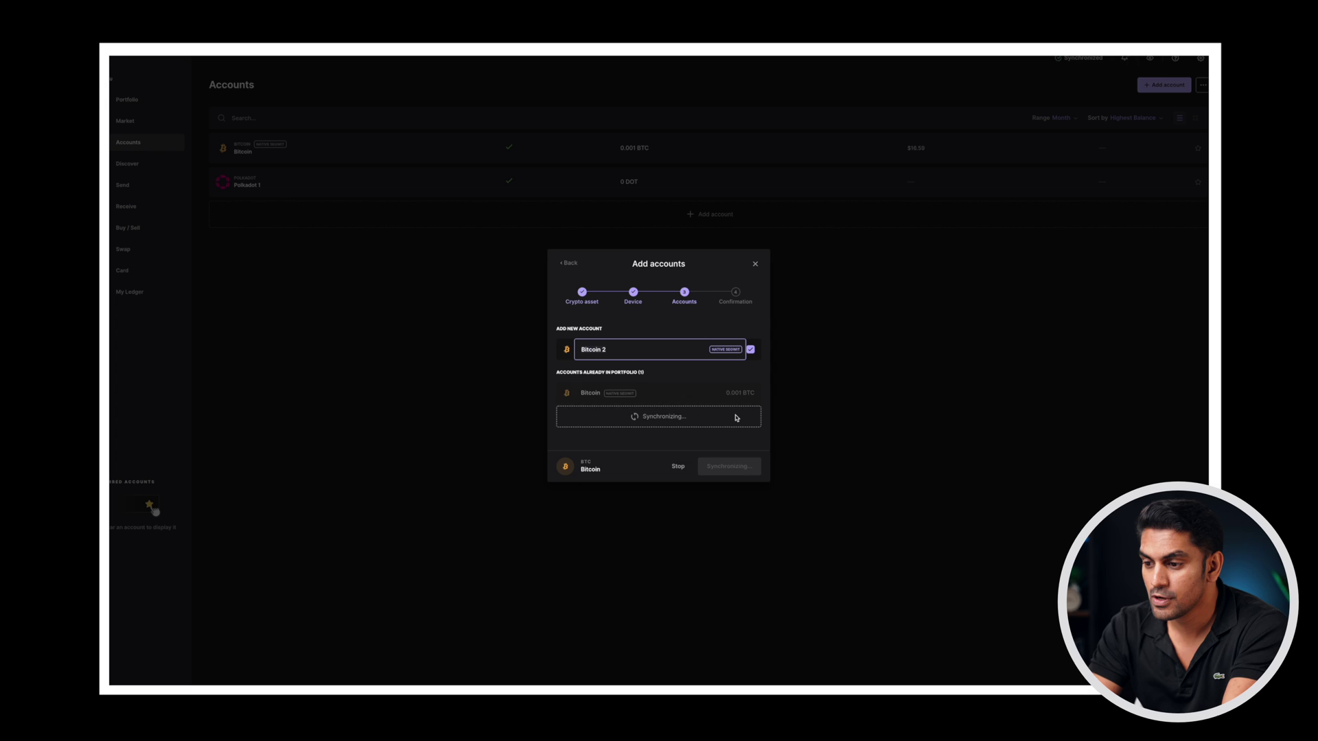
{"action": "left_click", "coordinate": [726, 453]}
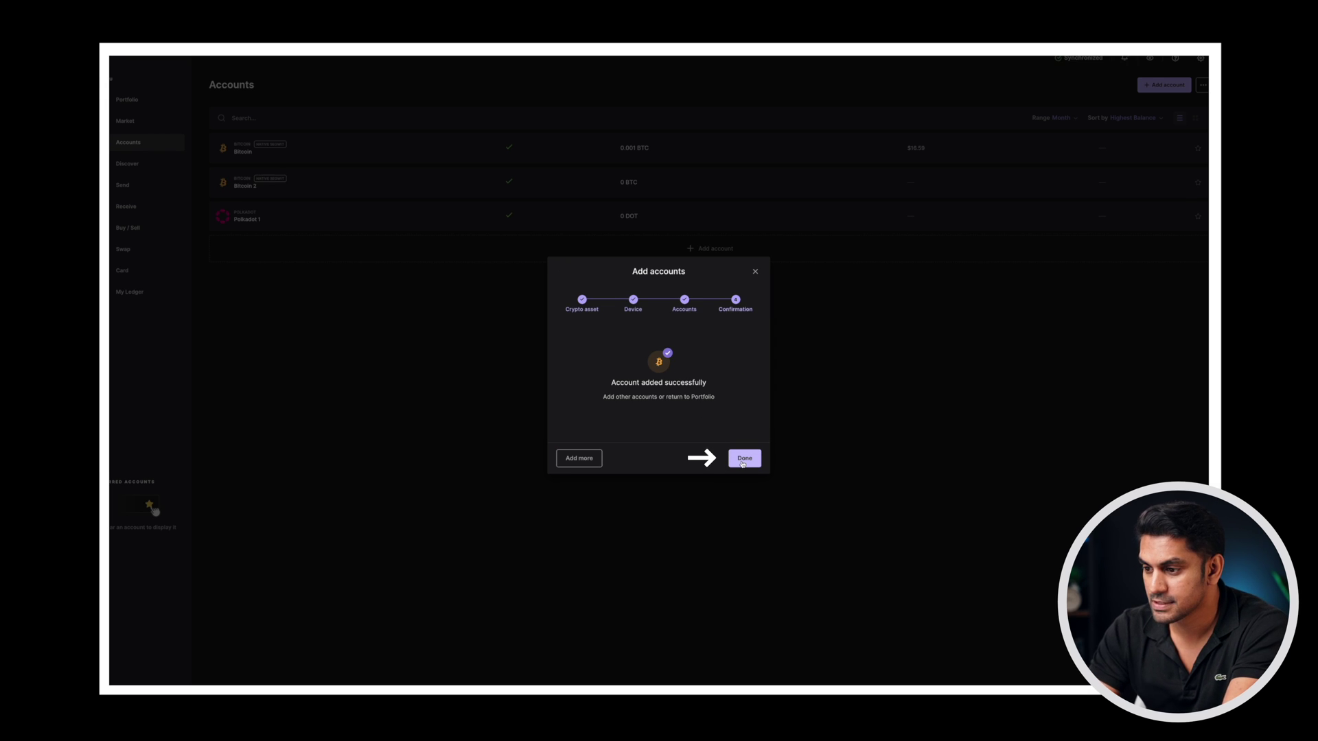
{"action": "left_click", "coordinate": [743, 460]}
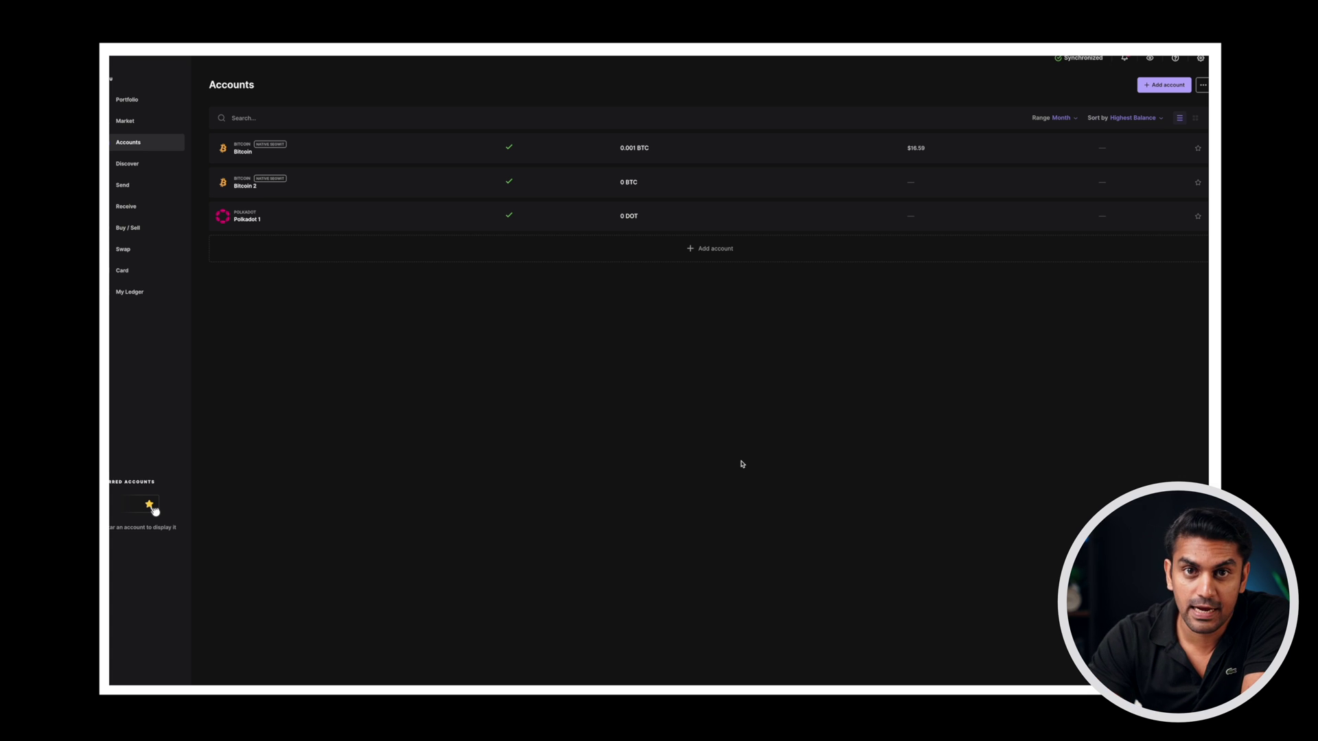
Open the Bitcoin 2 account and display its receive address for verification on the device
{"action": "left_click", "coordinate": [370, 181]}
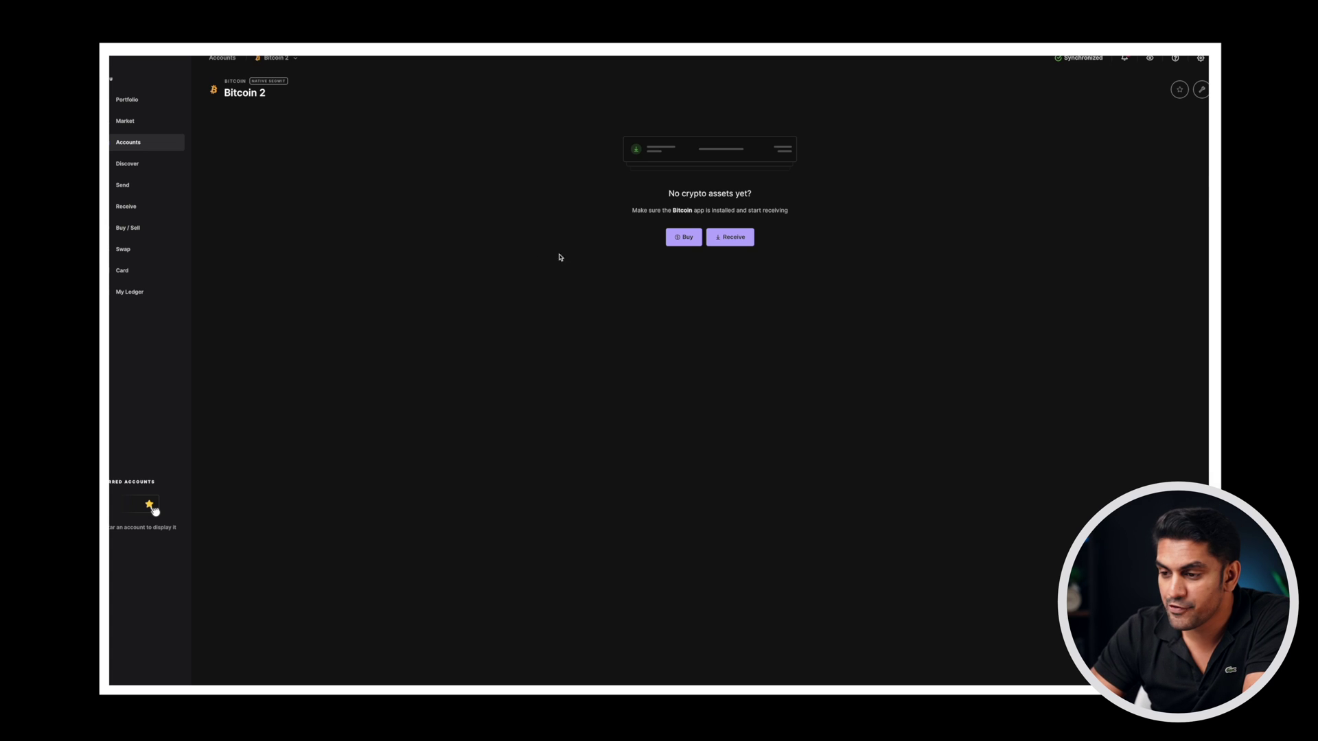
{"action": "left_click", "coordinate": [385, 122]}
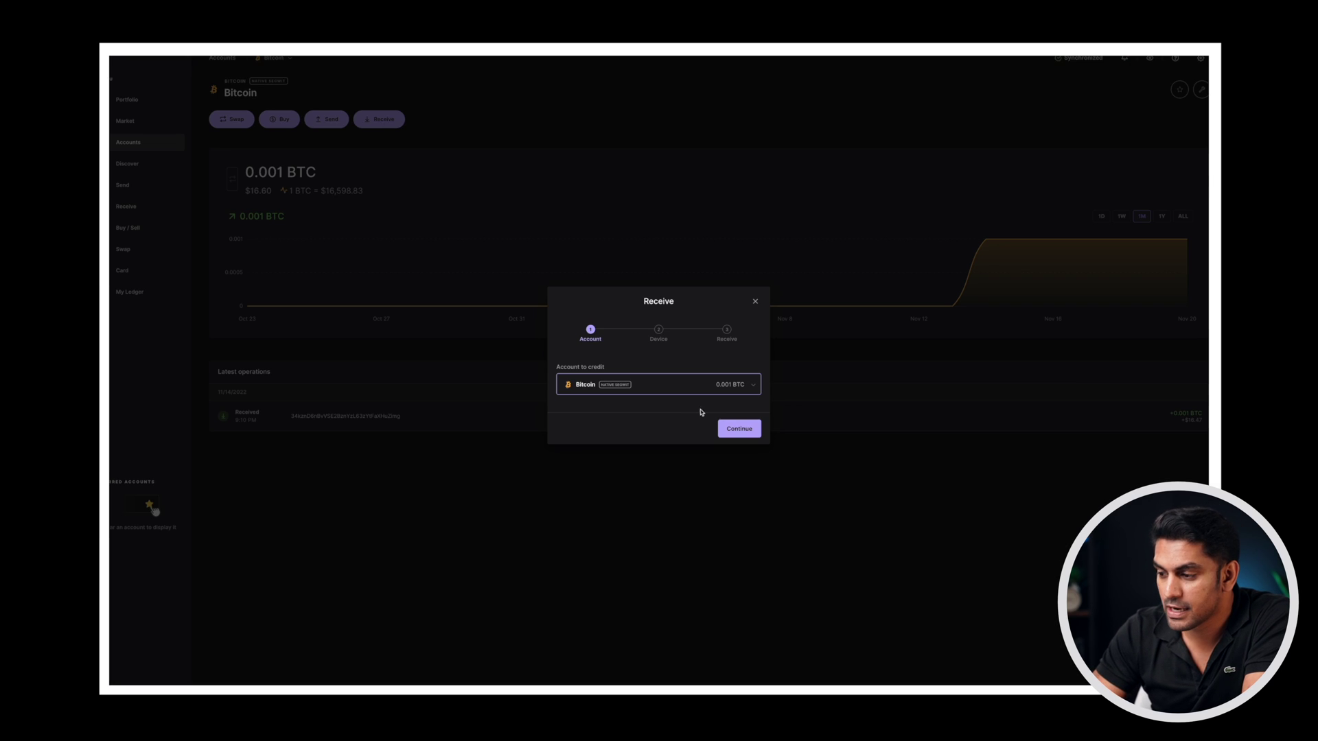
{"action": "left_click", "coordinate": [738, 428]}
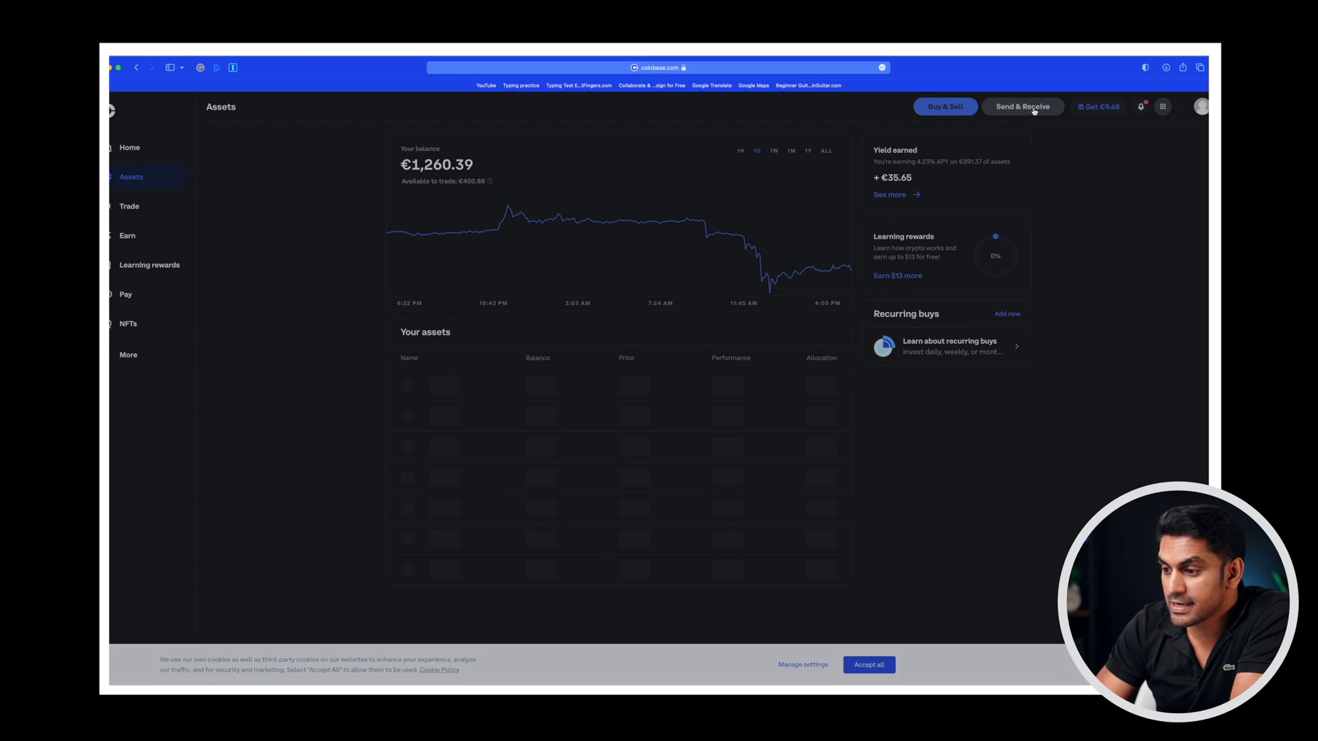
Fill in a €20 Bitcoin send to the pasted Ledger address and review its 0.00003422 BTC fee
{"action": "left_click", "coordinate": [1034, 109]}
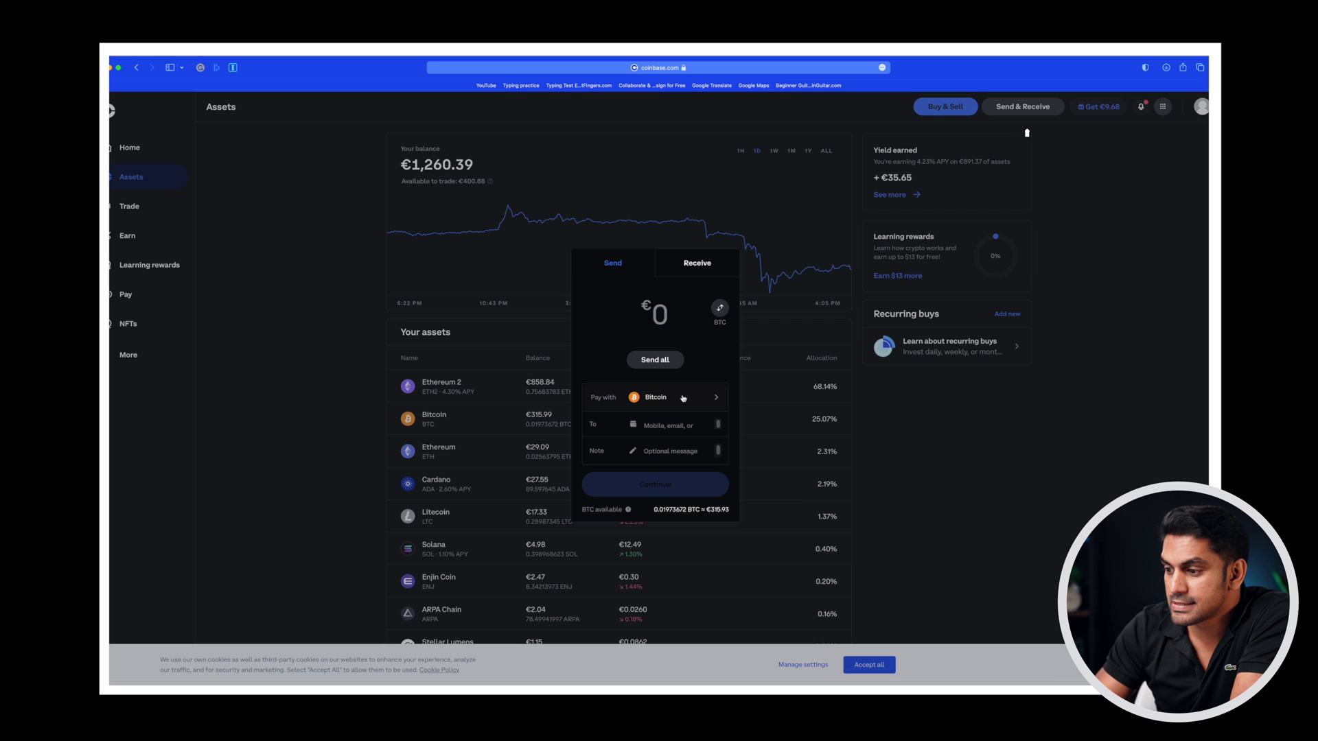
{"action": "left_click", "coordinate": [683, 398]}
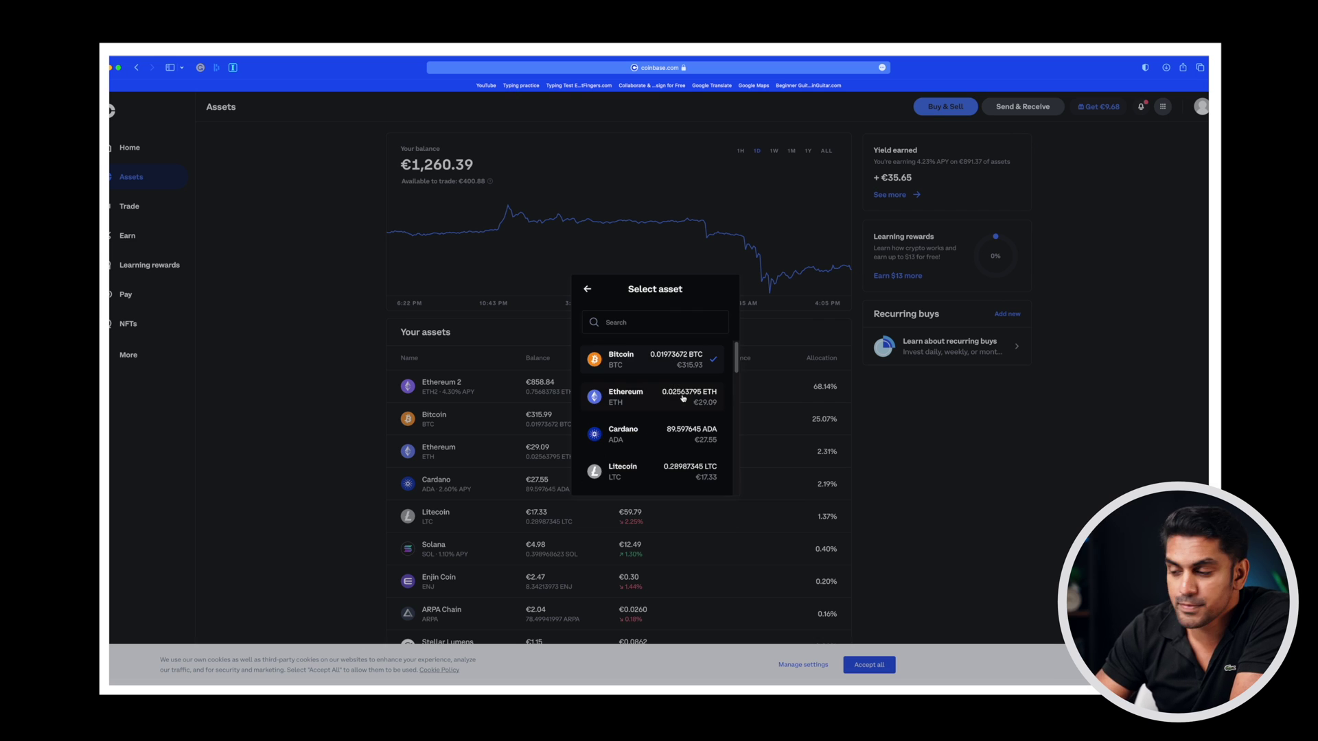
{"action": "left_click", "coordinate": [640, 355]}
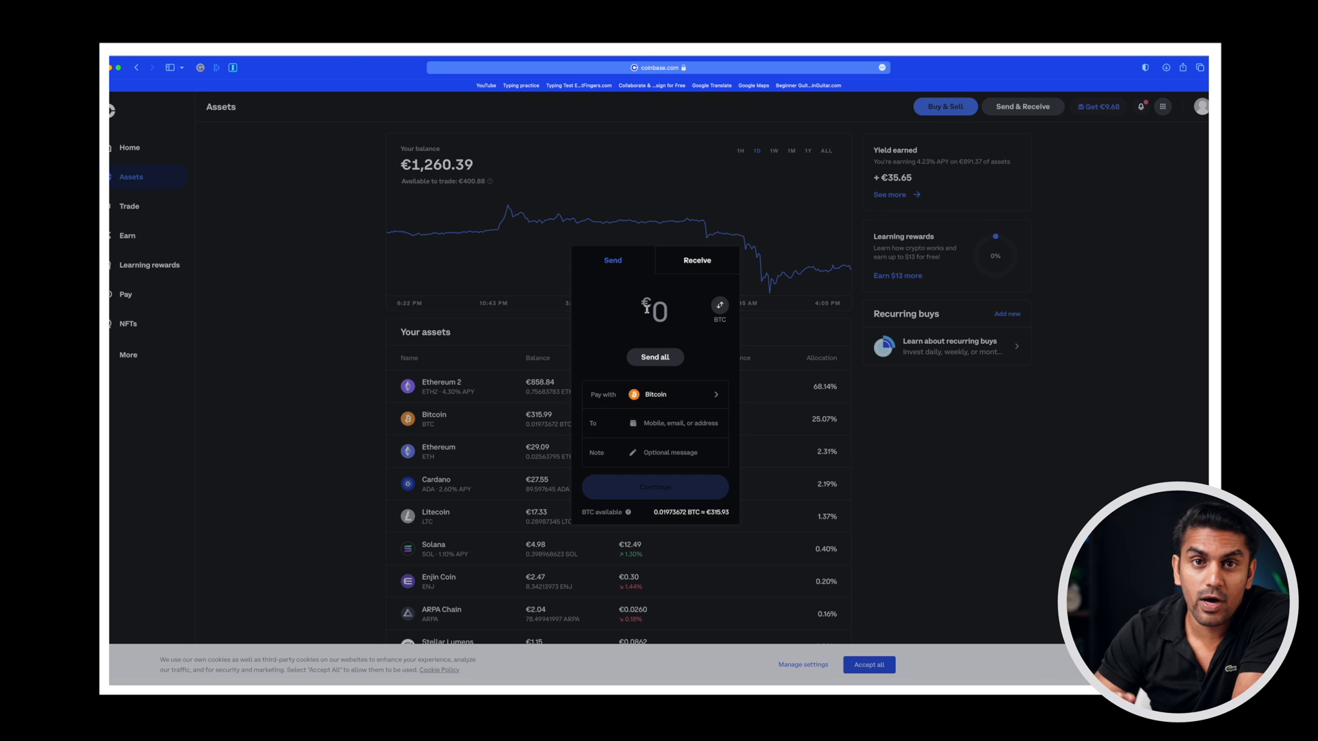
{"action": "type", "text": "20"}
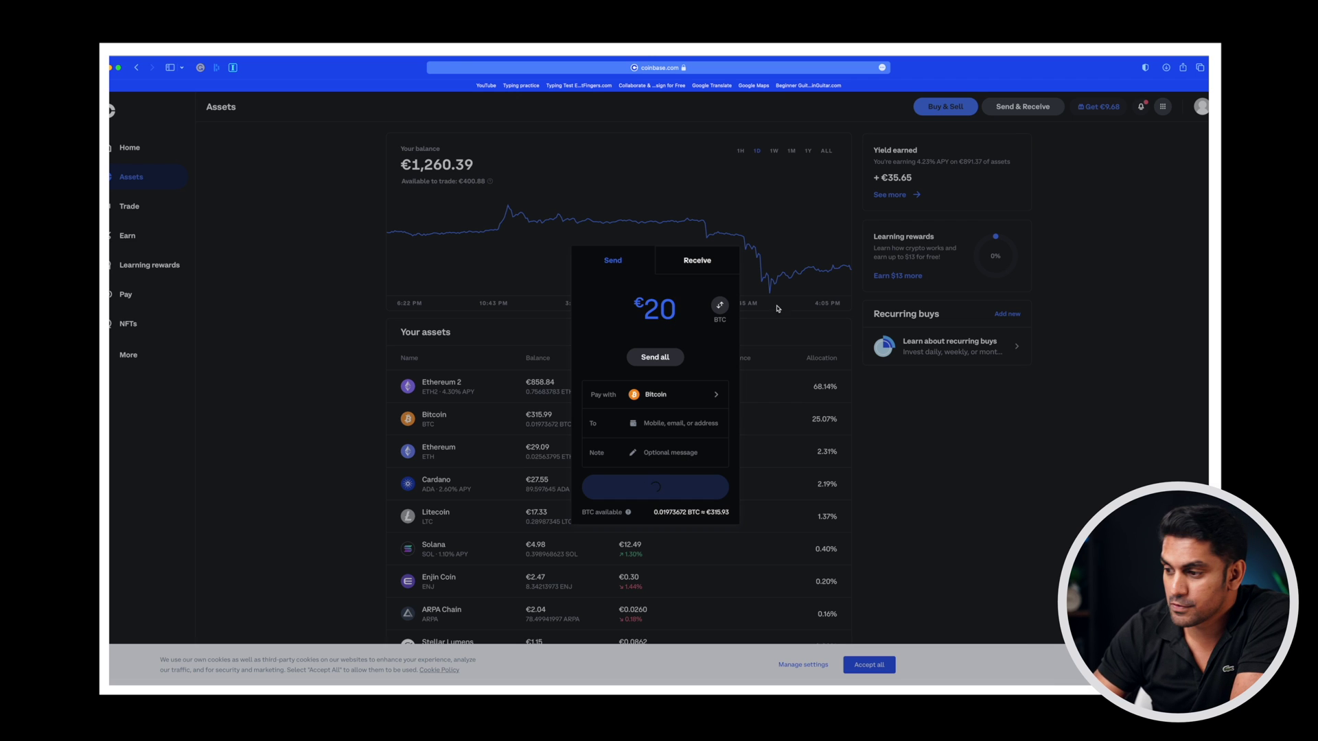
{"action": "left_click", "coordinate": [662, 420]}
{"action": "key", "text": "super+v"}
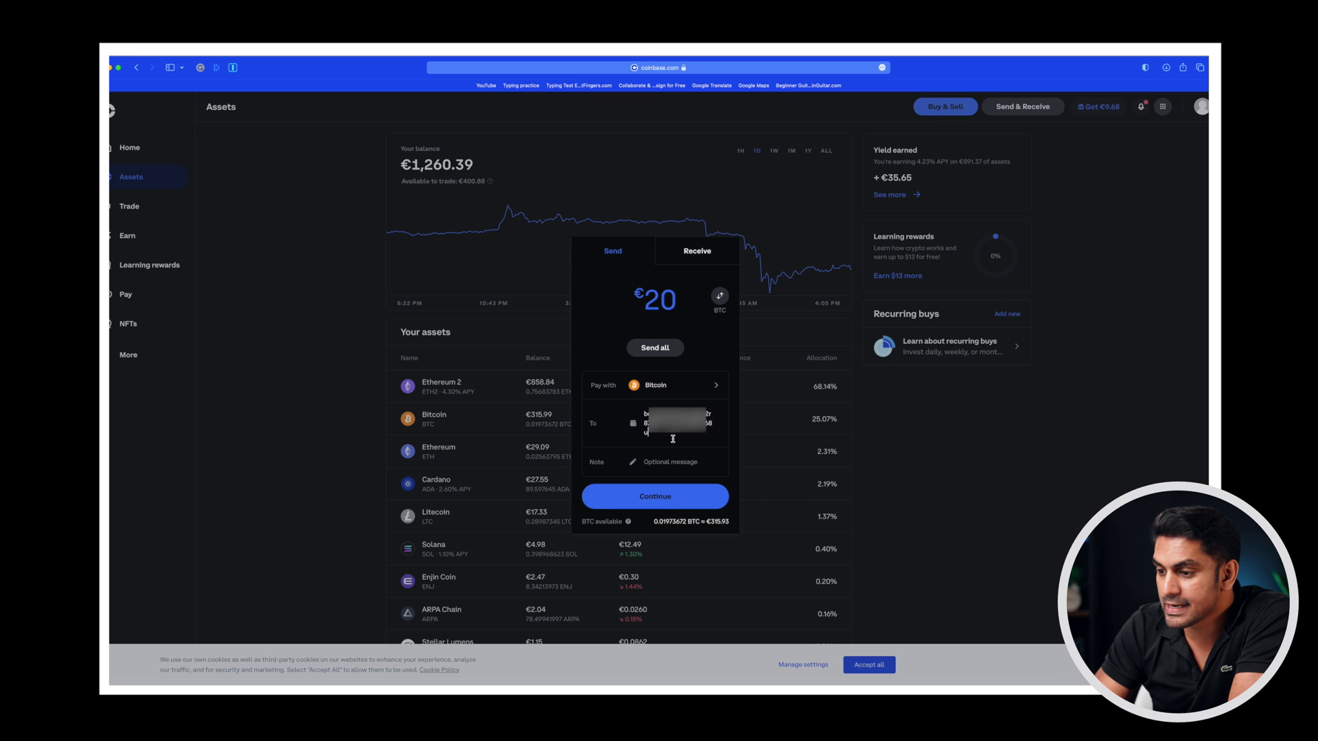
{"action": "left_click", "coordinate": [683, 497]}
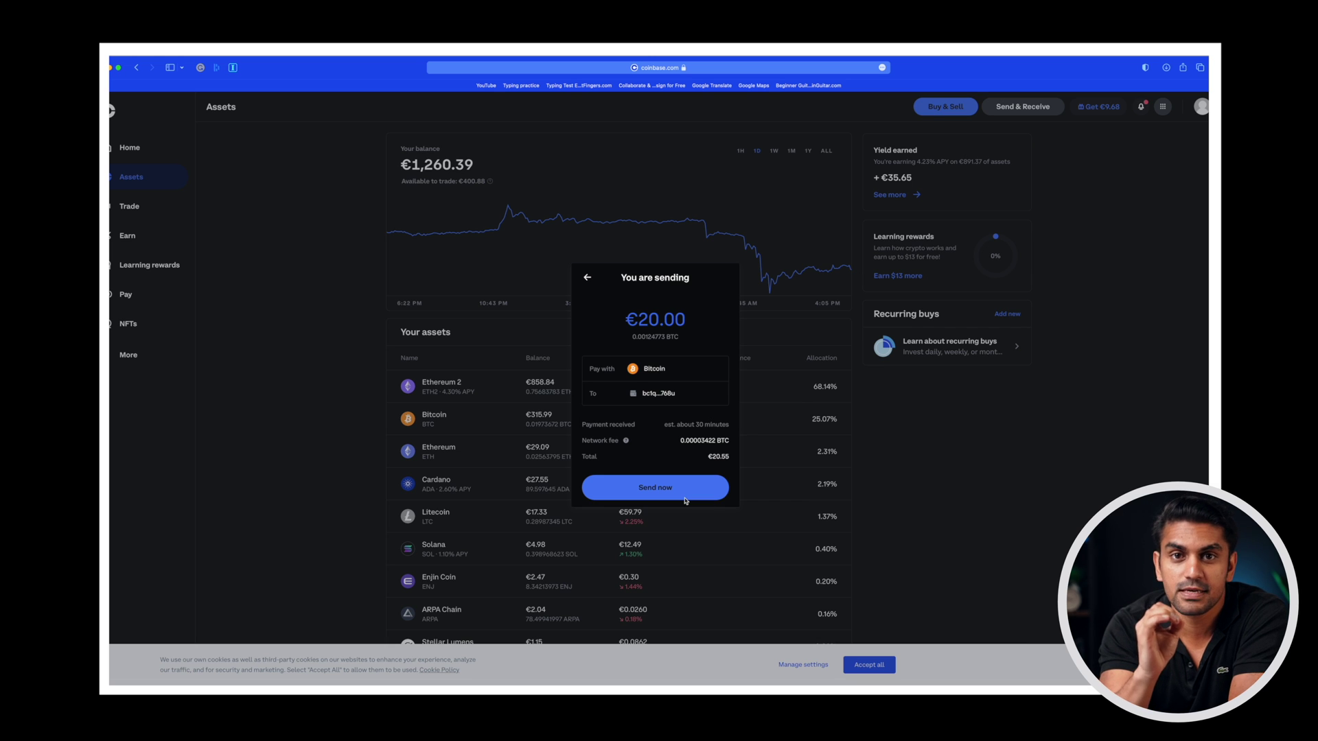
{"action": "double_click", "coordinate": [697, 440]}
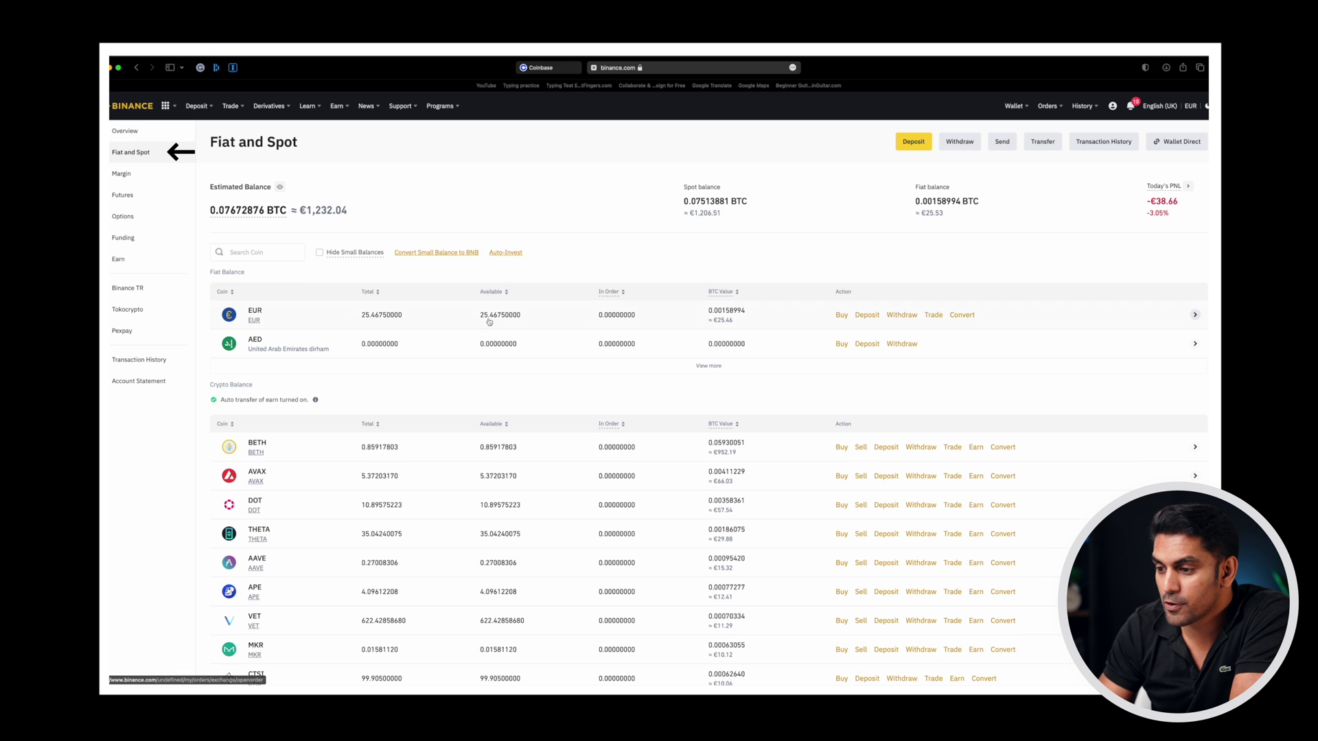
Start a BTC withdrawal to the pasted Ledger address with 0.001 as the amount
{"action": "left_click", "coordinate": [960, 143]}
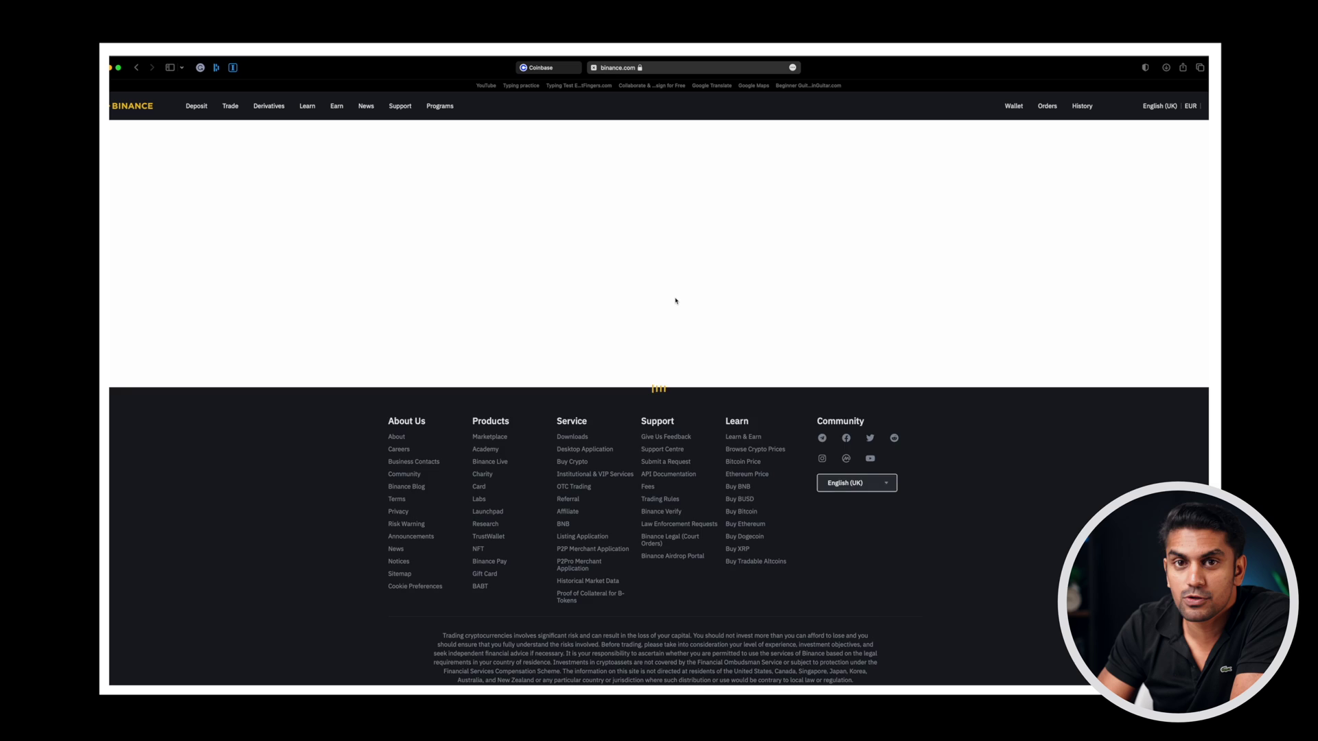
{"action": "left_click", "coordinate": [548, 197]}
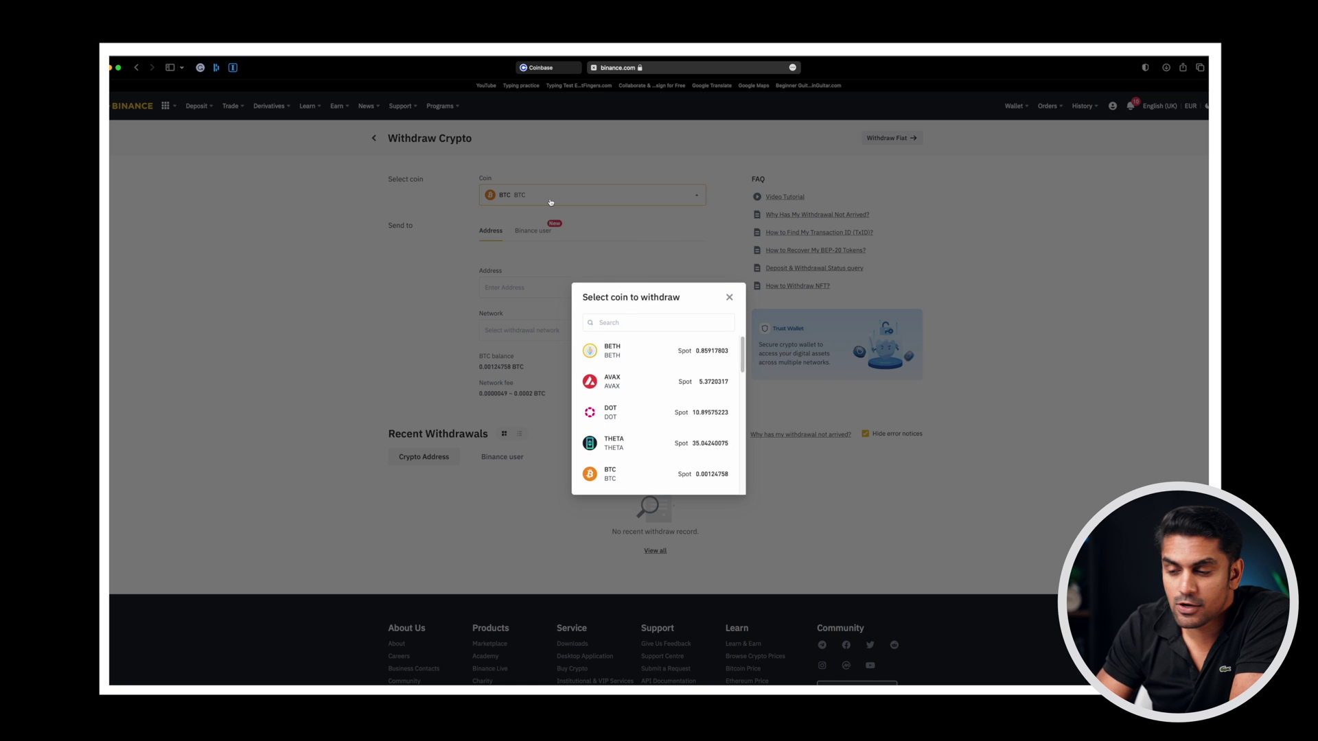
{"action": "left_click", "coordinate": [651, 480]}
{"action": "left_click", "coordinate": [546, 296]}
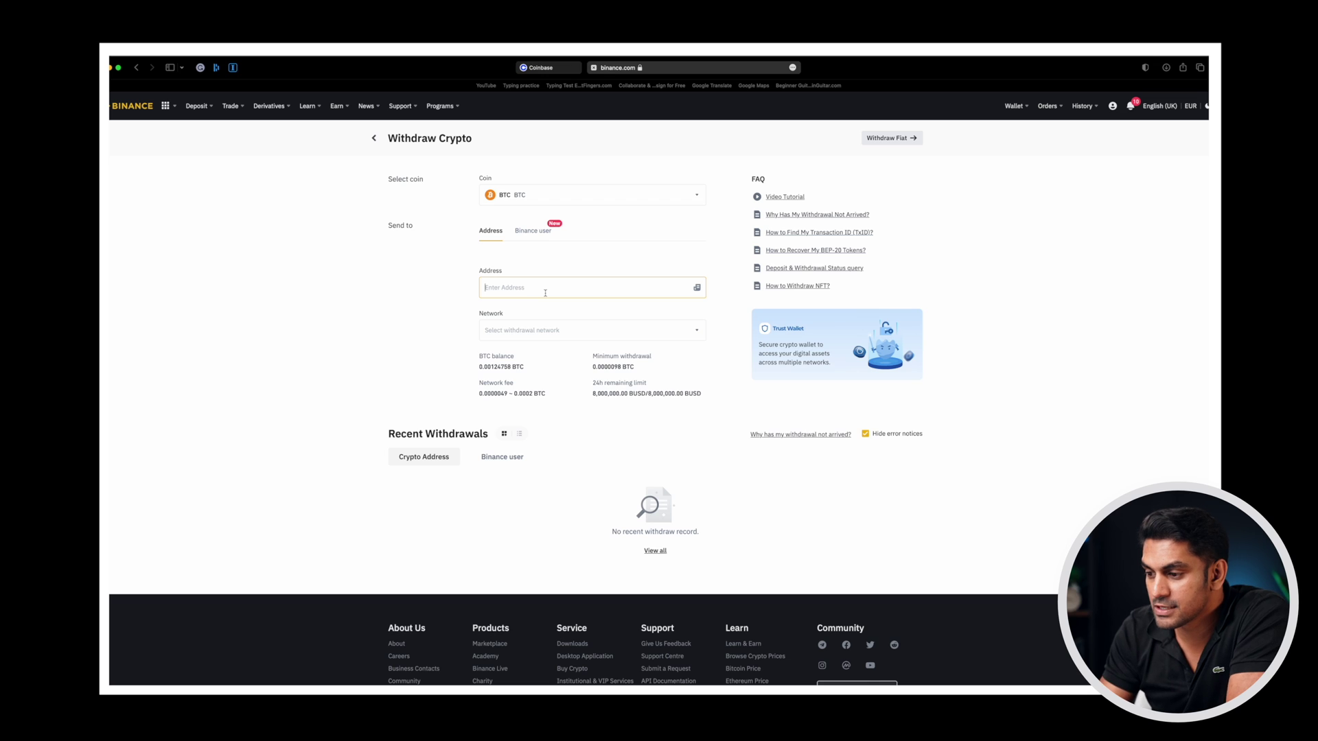
{"action": "key", "text": "super+v"}
{"action": "left_click", "coordinate": [532, 389]}
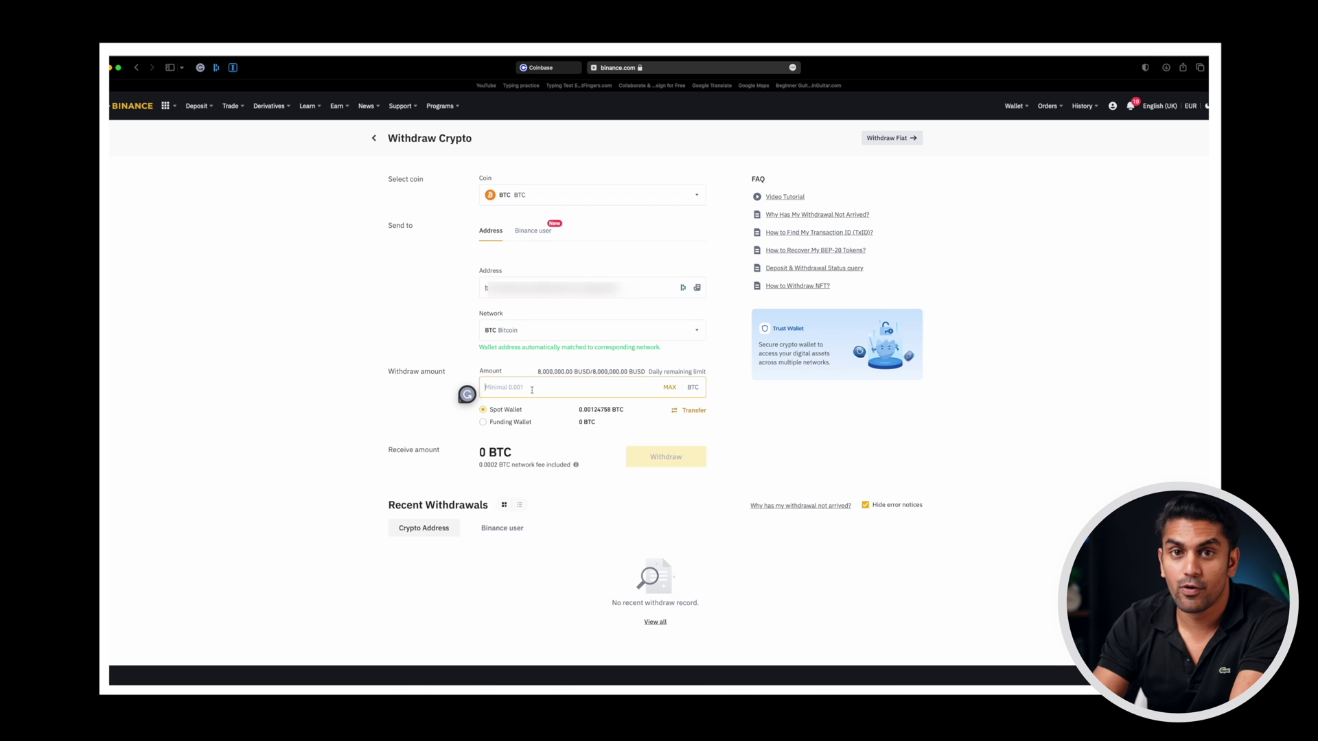
{"action": "type", "text": "0.00"}
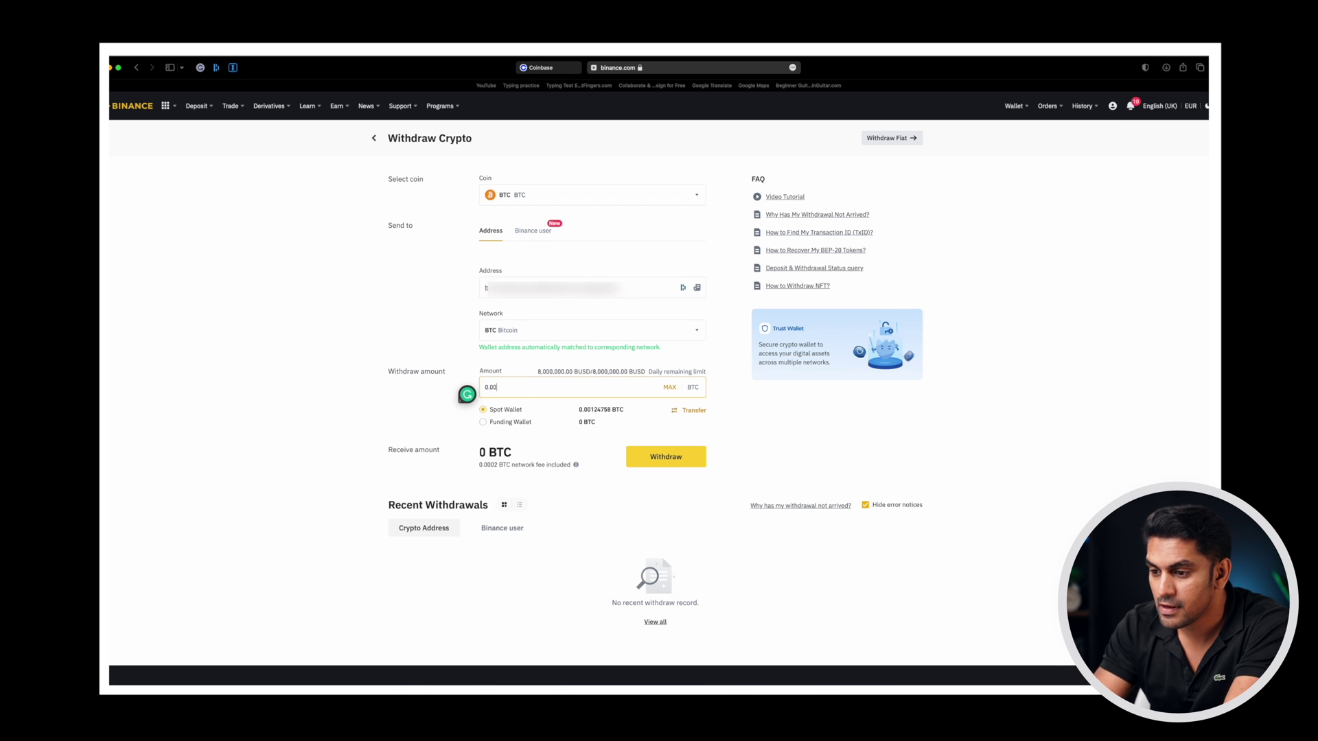
{"action": "type", "text": "1"}
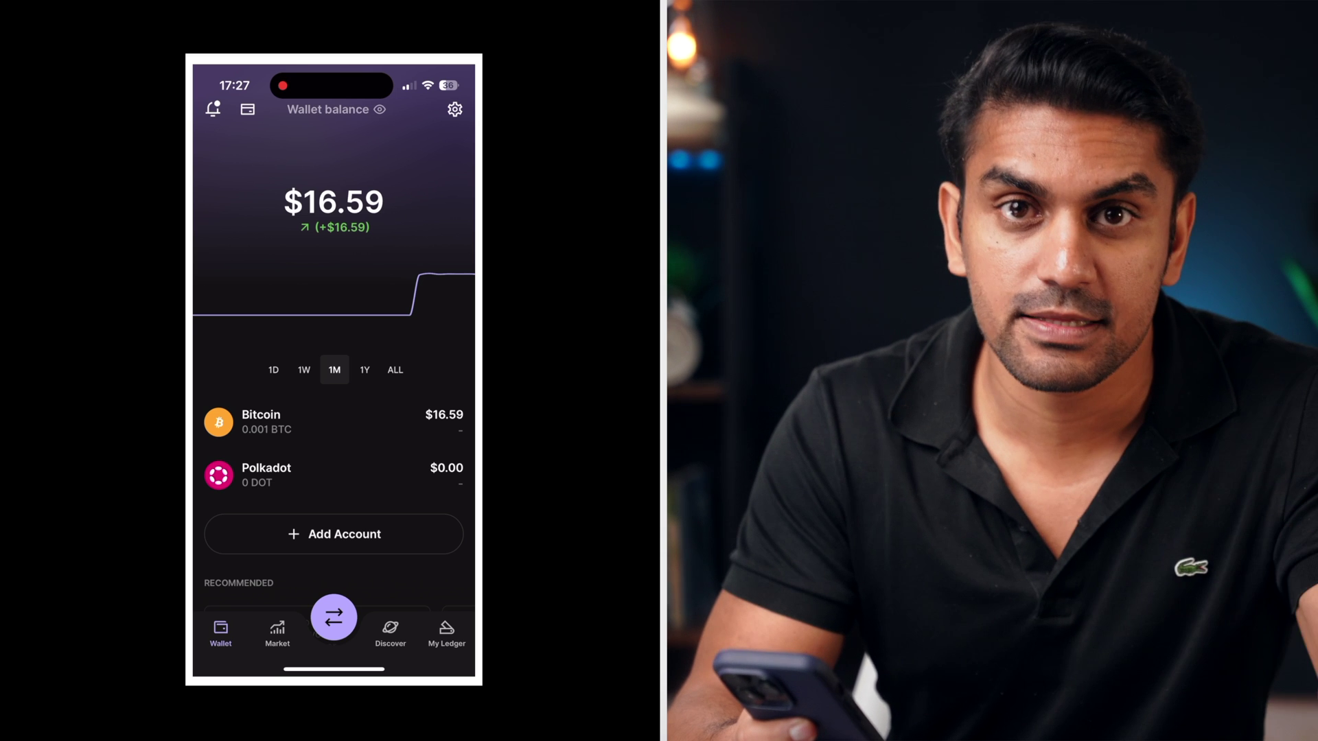
Open the Bitcoin account's receive screen and copy the verified address
{"action": "left_click", "coordinate": [329, 422]}
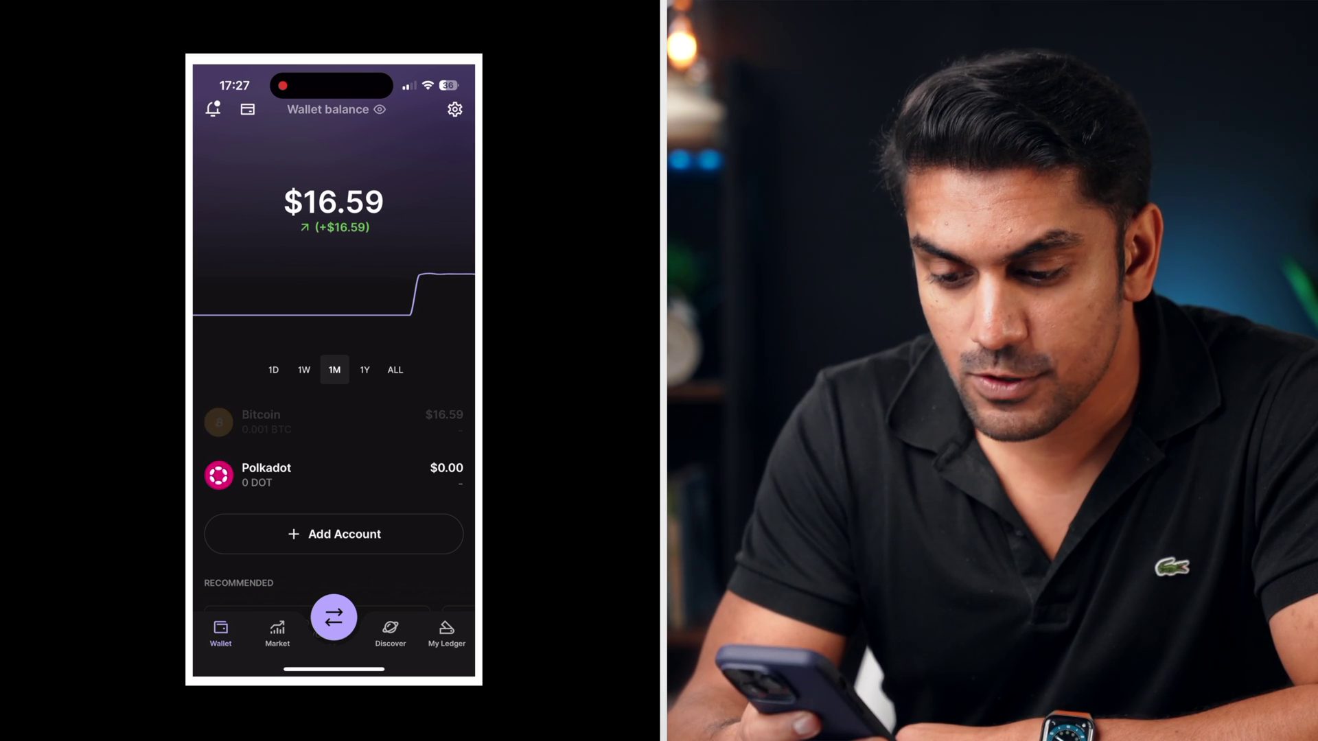
{"action": "left_click", "coordinate": [400, 489]}
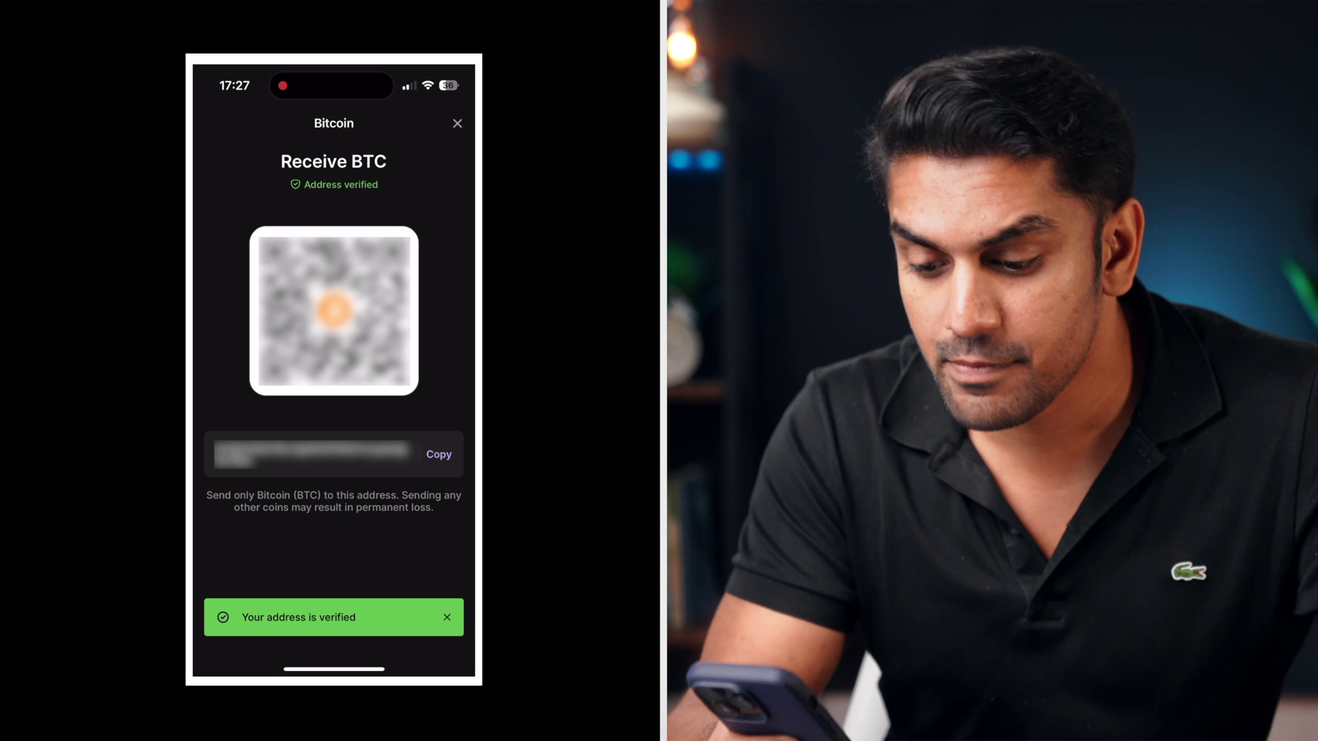
{"action": "left_click", "coordinate": [439, 453]}
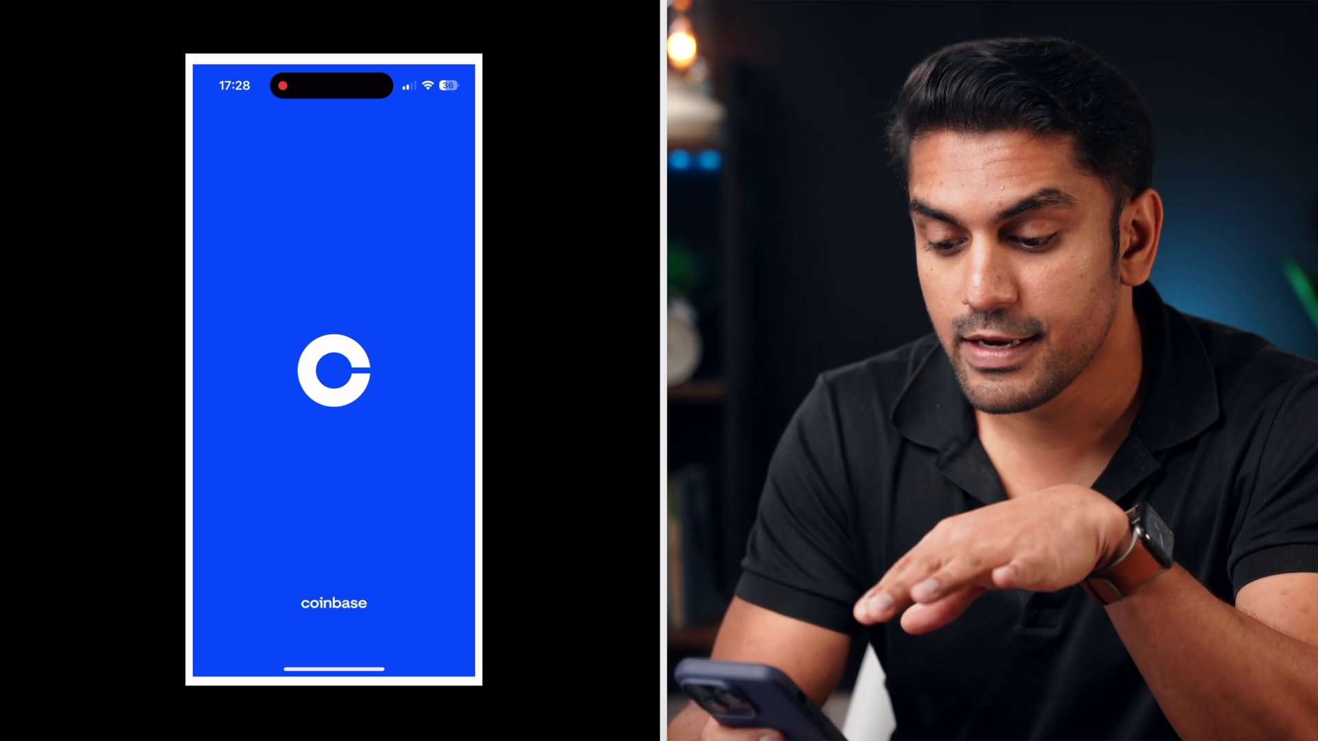
Choose Bitcoin to send and paste the copied Ledger address as the recipient
{"action": "left_click", "coordinate": [330, 238]}
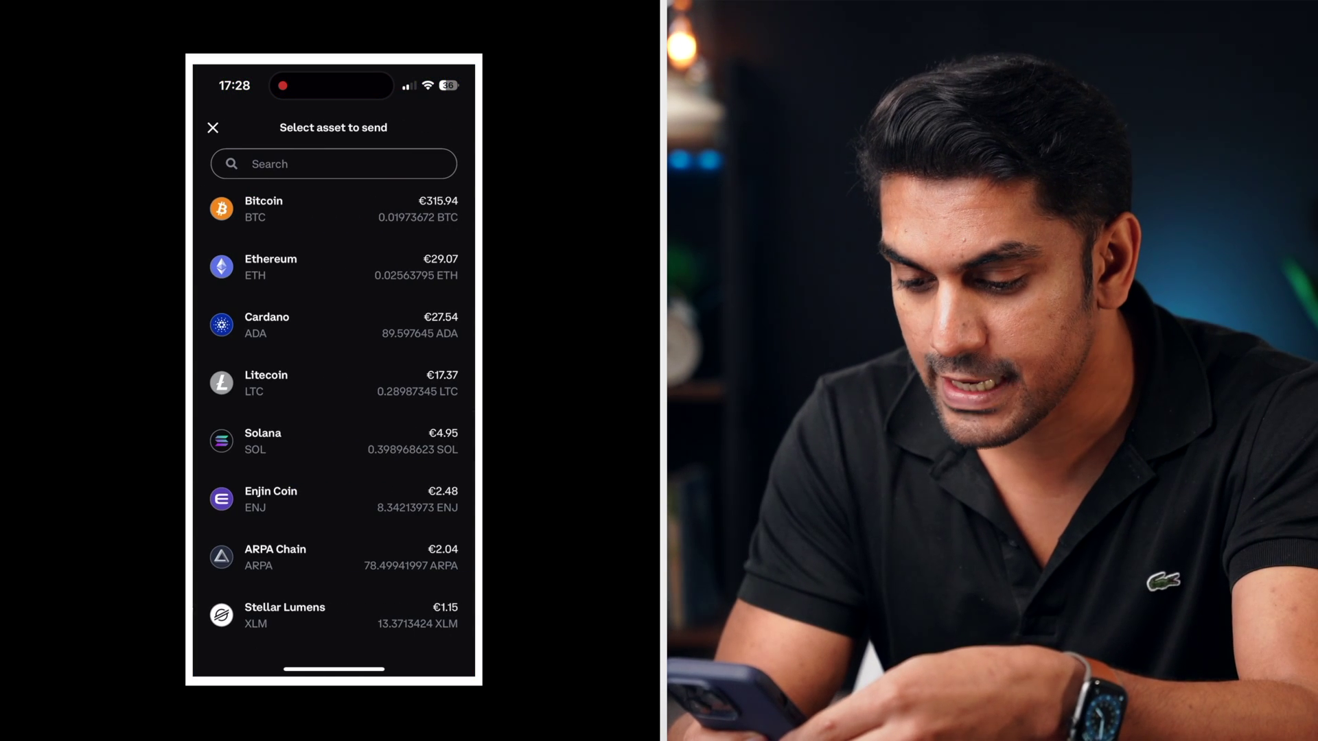
{"action": "left_click", "coordinate": [264, 209]}
{"action": "left_click", "coordinate": [319, 181]}
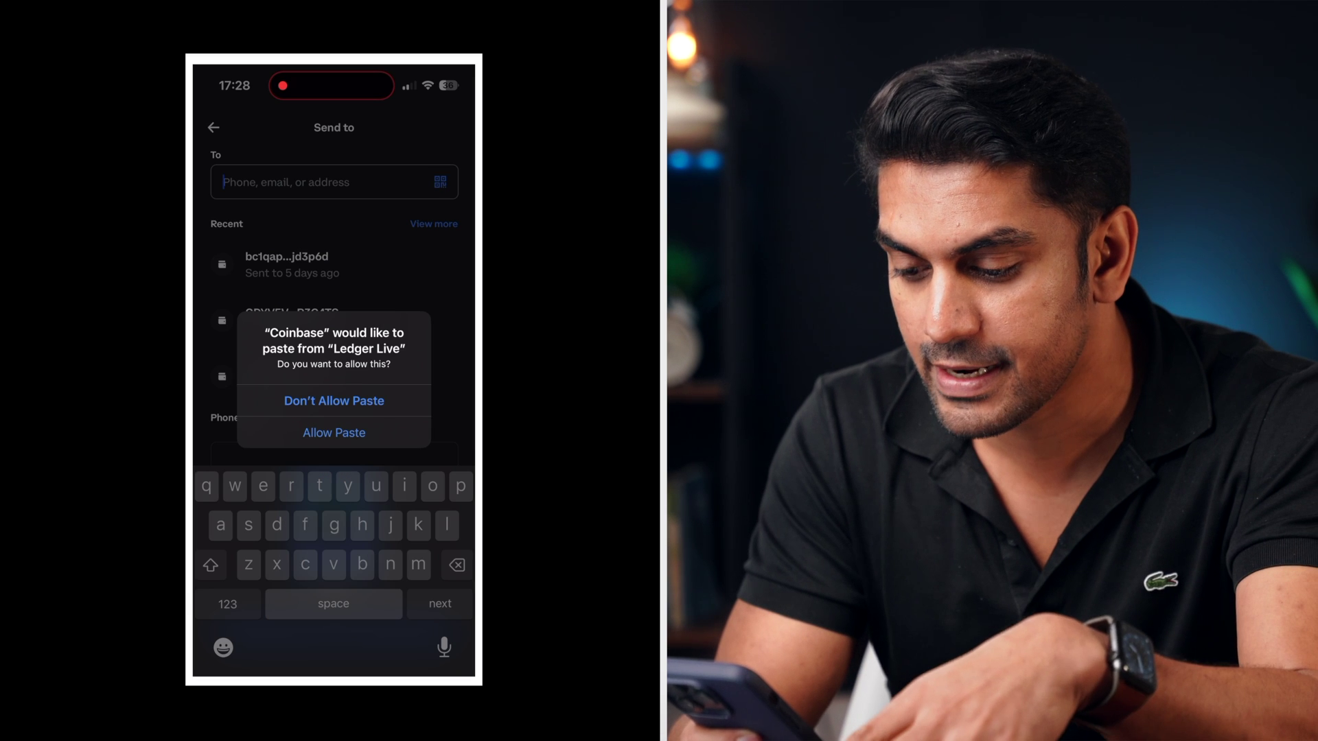
{"action": "left_click", "coordinate": [334, 432]}
{"action": "left_click", "coordinate": [334, 235]}
Enter €20 as the amount and preview the Bitcoin send
{"action": "left_click", "coordinate": [333, 435]}
{"action": "left_click", "coordinate": [334, 410]}
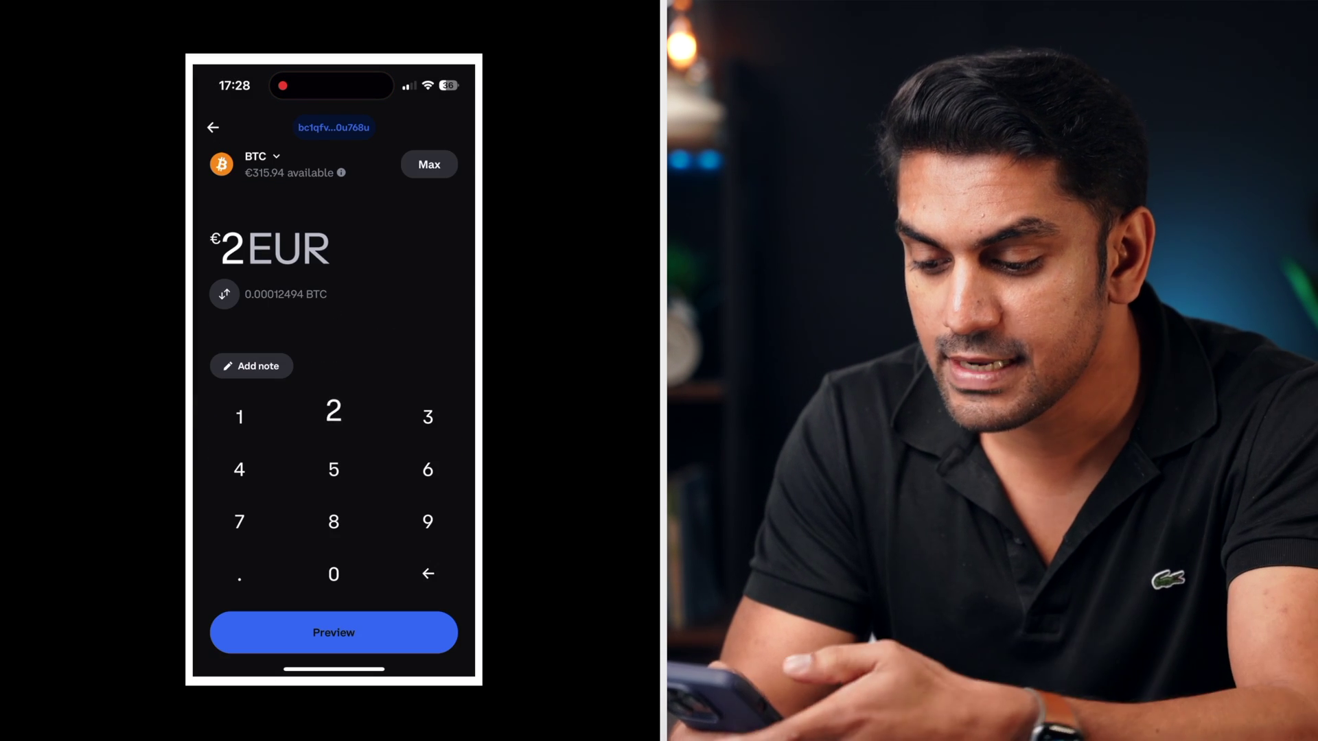
{"action": "left_click", "coordinate": [333, 574]}
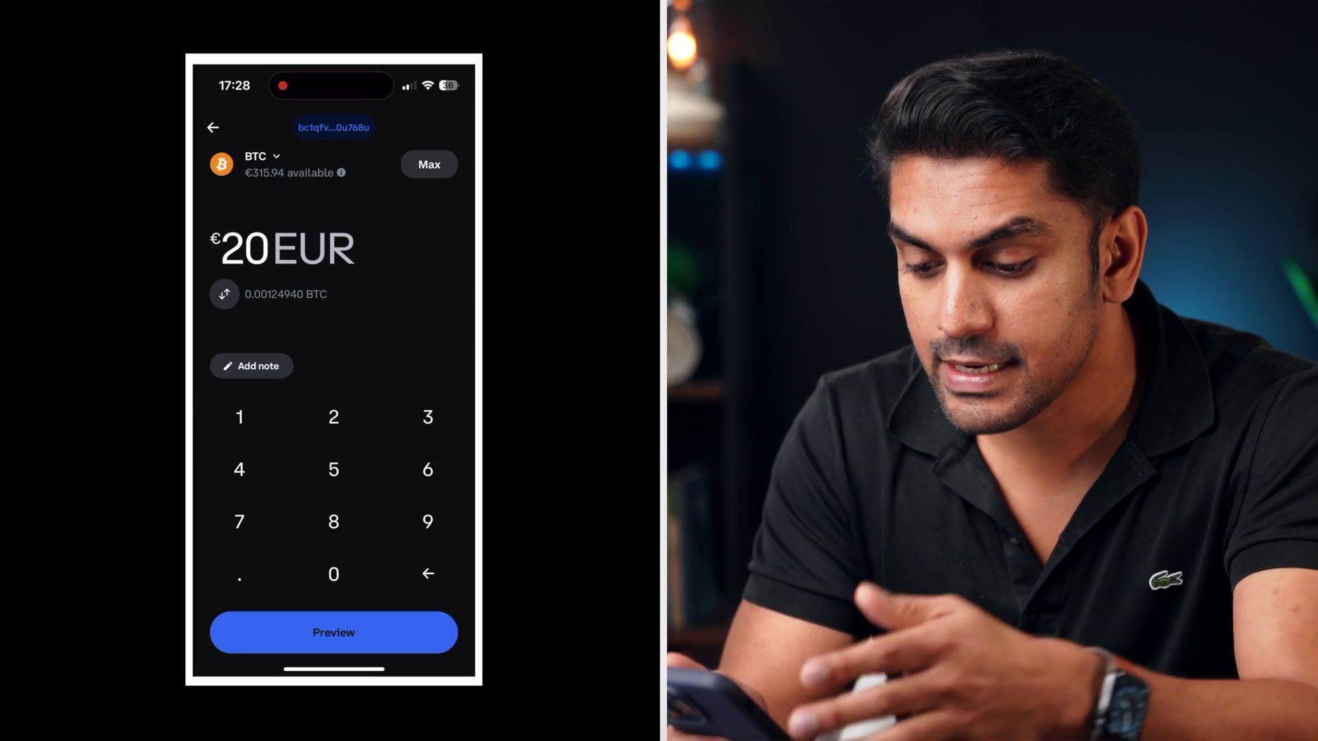
{"action": "left_click", "coordinate": [334, 632]}
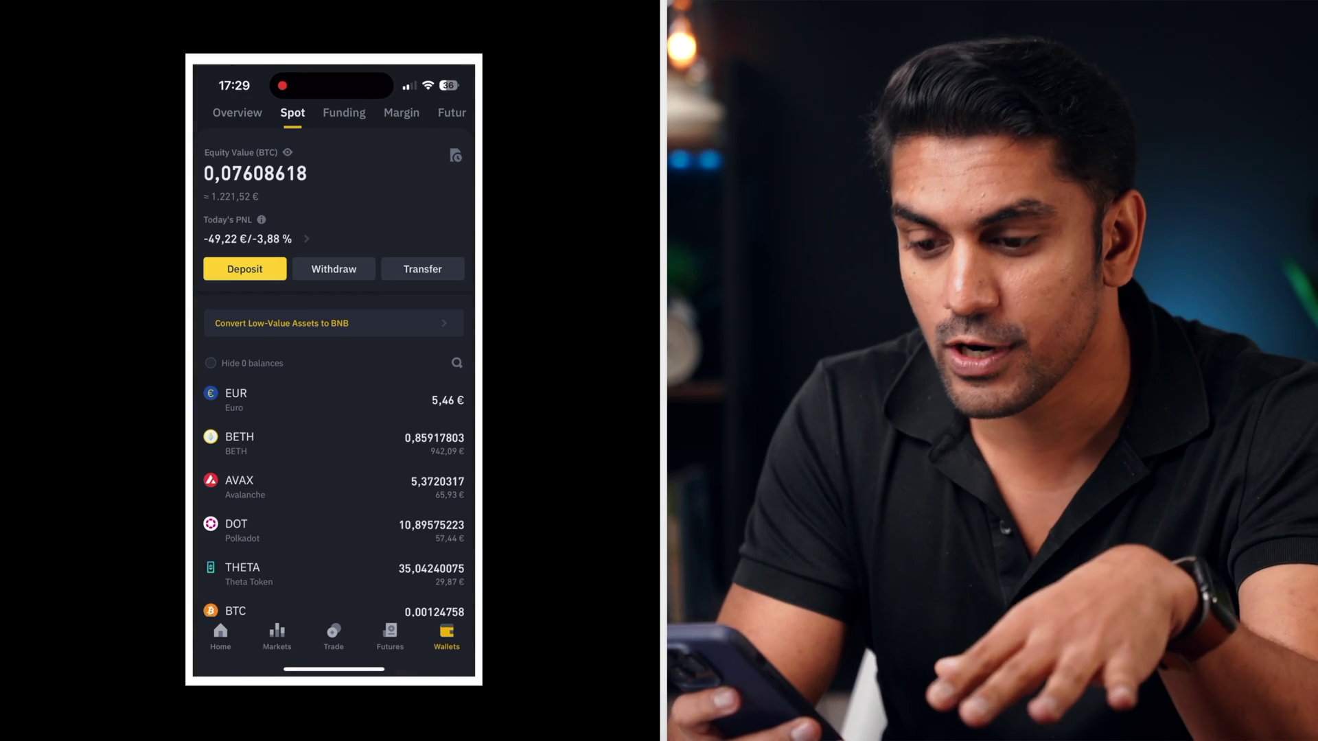
Withdraw BTC from the Spot wallet to the pasted Ledger address on Bitcoin network, amount 0,001
{"action": "left_click", "coordinate": [220, 635]}
{"action": "left_click", "coordinate": [446, 635]}
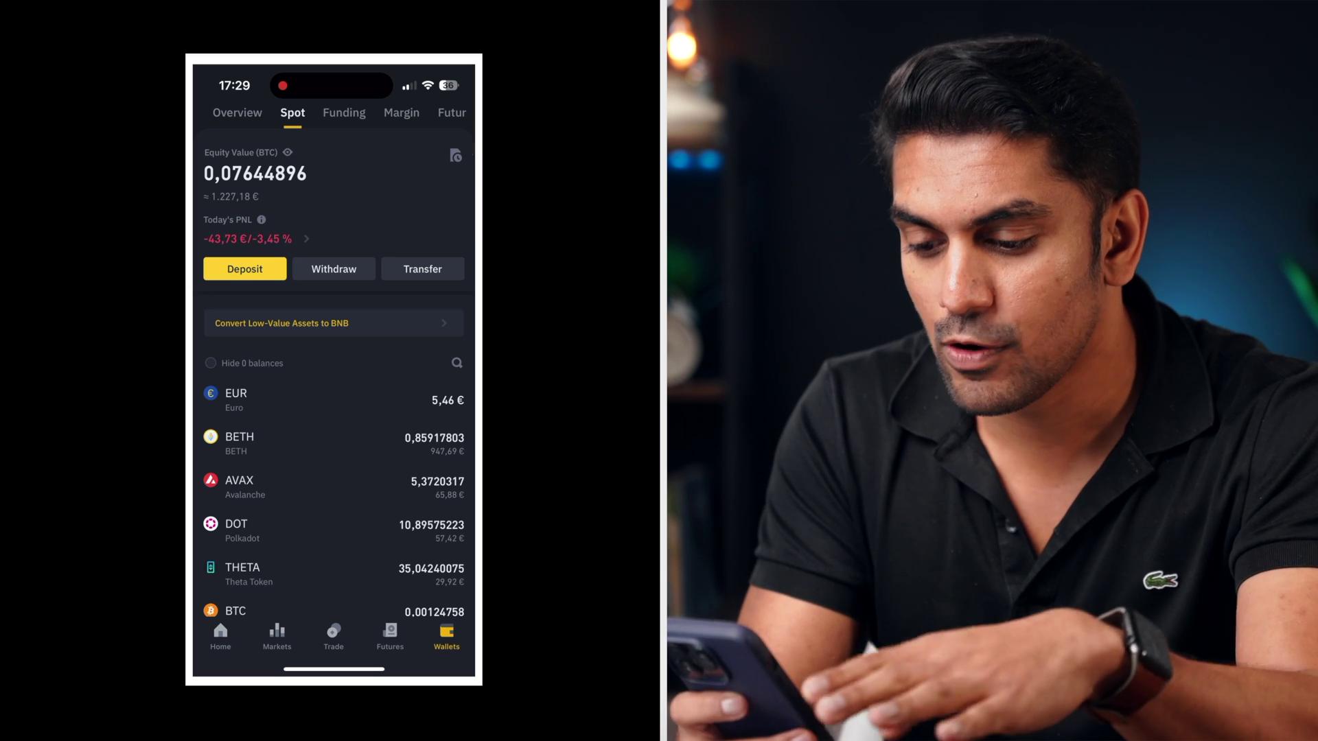
{"action": "left_click", "coordinate": [457, 364]}
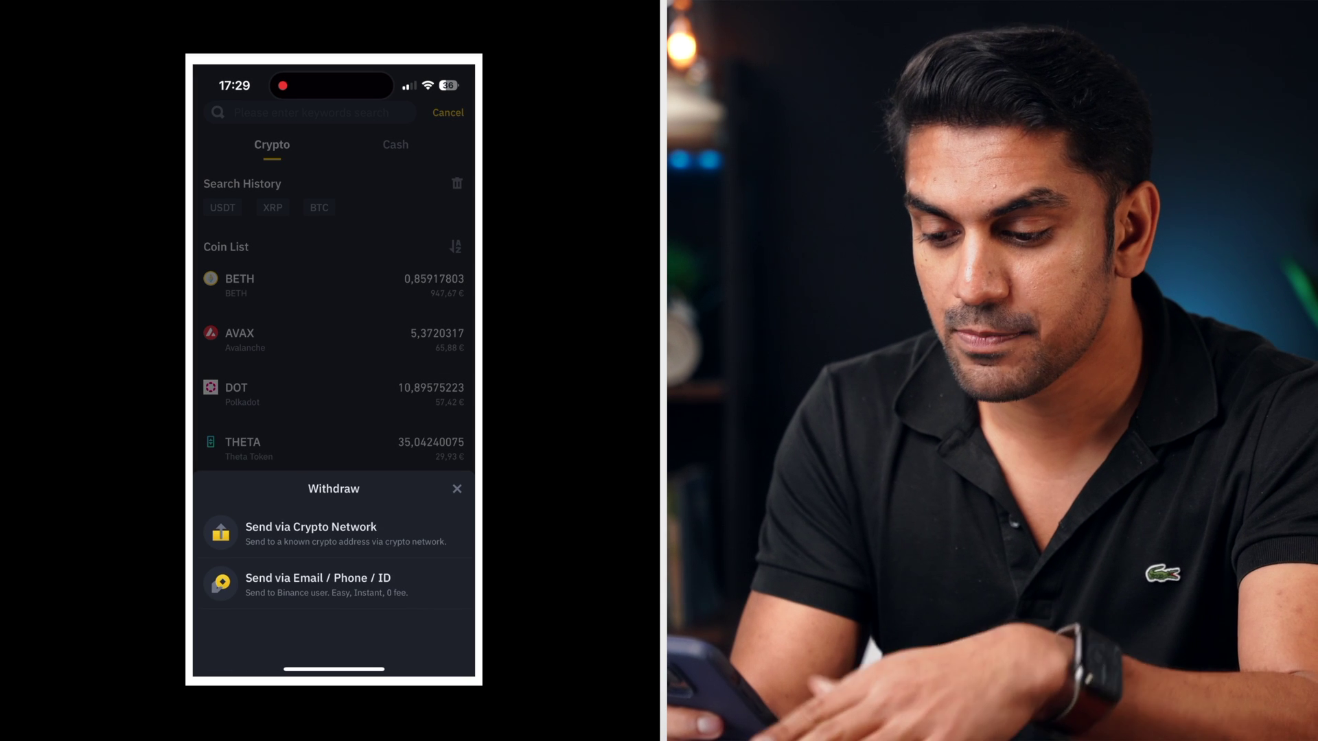
{"action": "left_click", "coordinate": [310, 527]}
{"action": "left_click", "coordinate": [315, 237]}
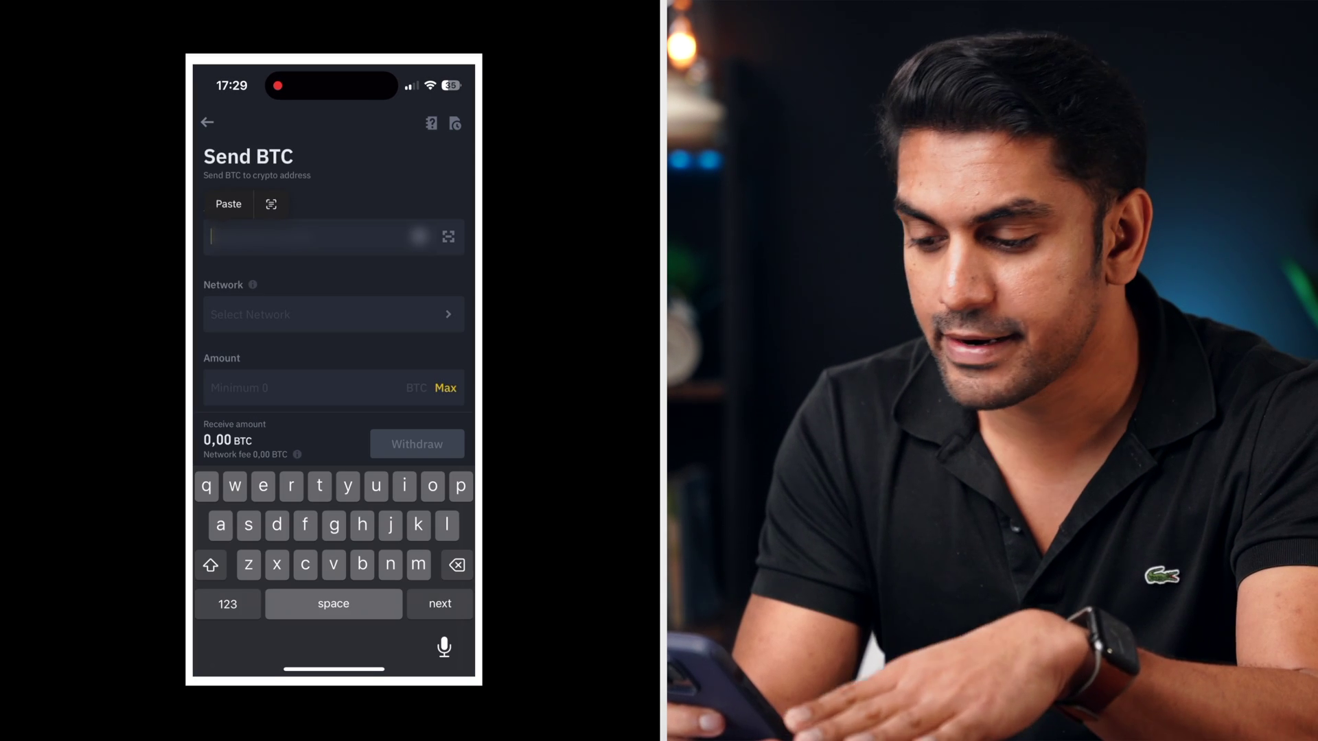
{"action": "left_click", "coordinate": [223, 204]}
{"action": "left_click", "coordinate": [309, 401]}
{"action": "type", "text": "0,001"}
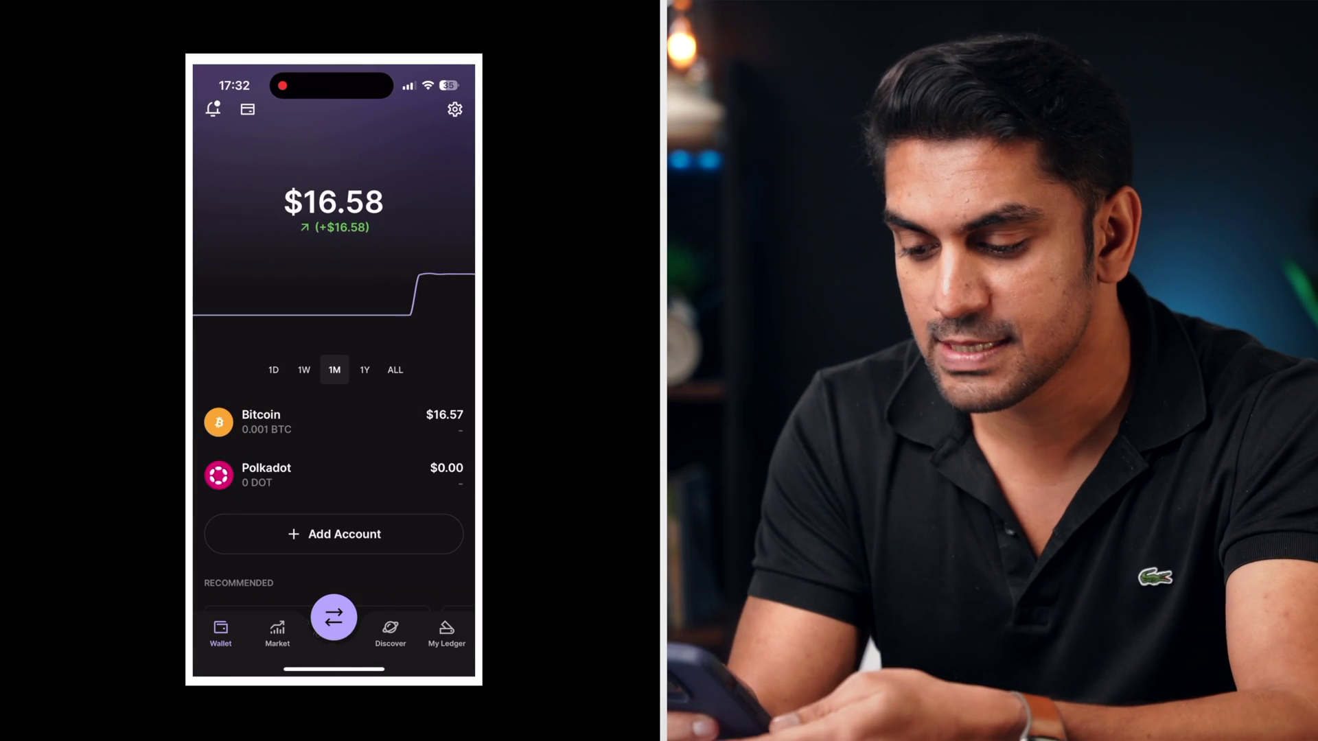
Scroll to the Bitcoin account and open it to see its 0.001 BTC balance
{"action": "scroll", "coordinate": [334, 411], "scroll_direction": "down", "scroll_amount": 2}
{"action": "left_click", "coordinate": [261, 344]}
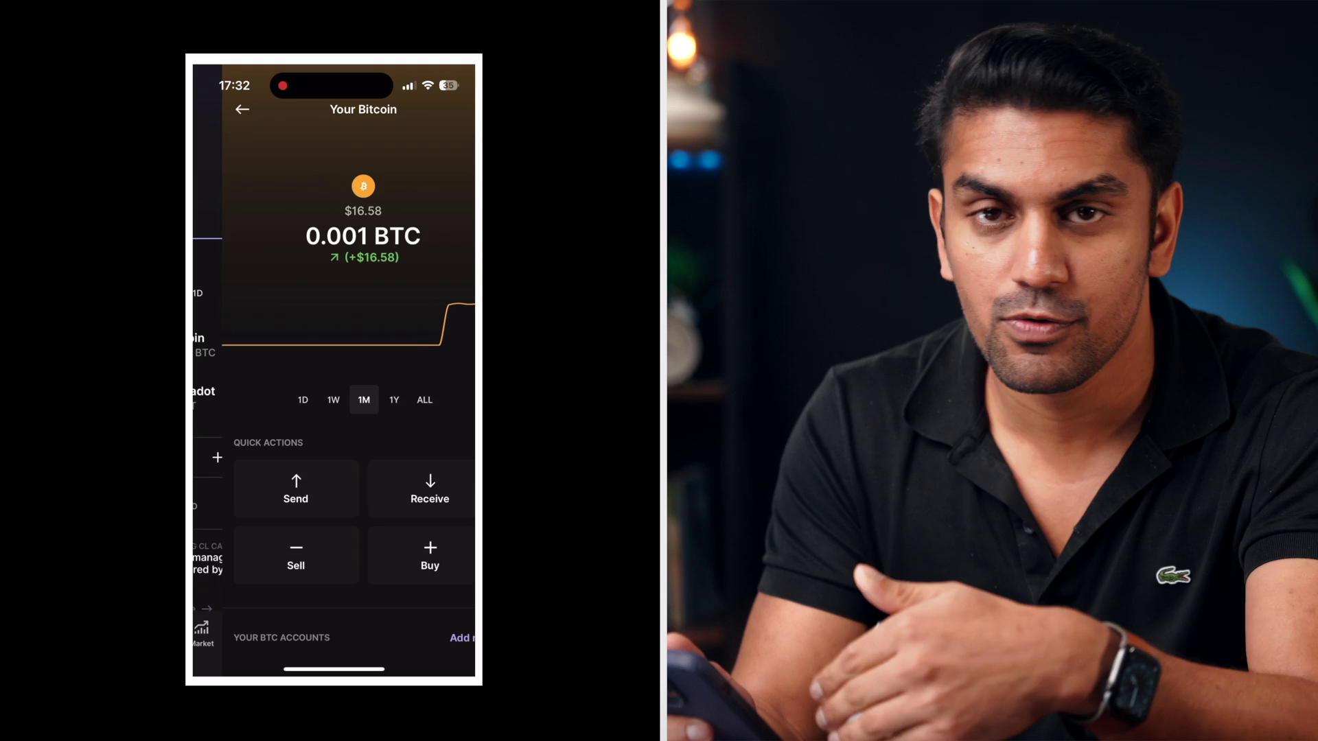